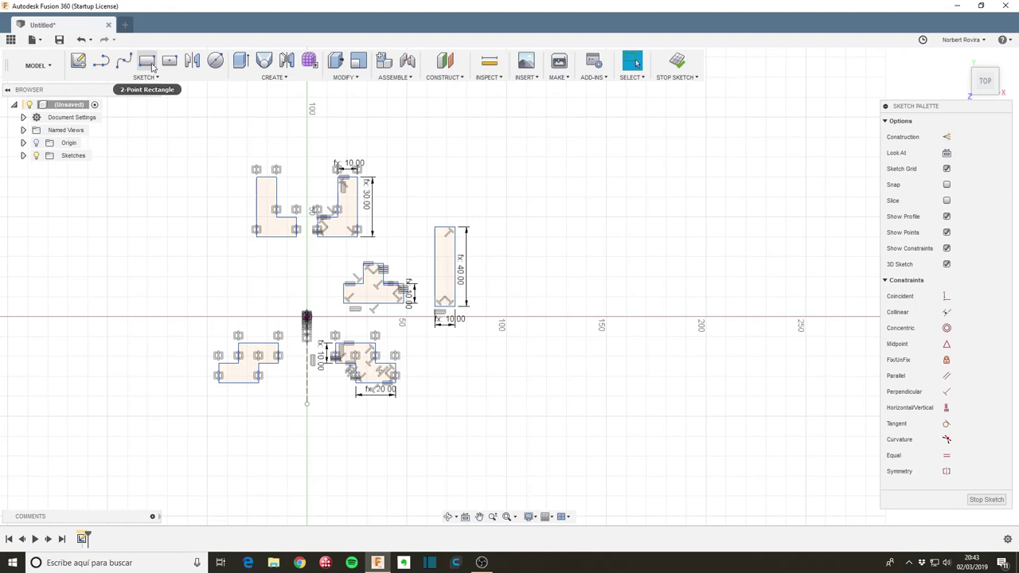
Step: Sketch a center rectangle about 34 mm wide in the free area above and right of the tall bar profile
{"action": "left_click", "coordinate": [170, 61]}
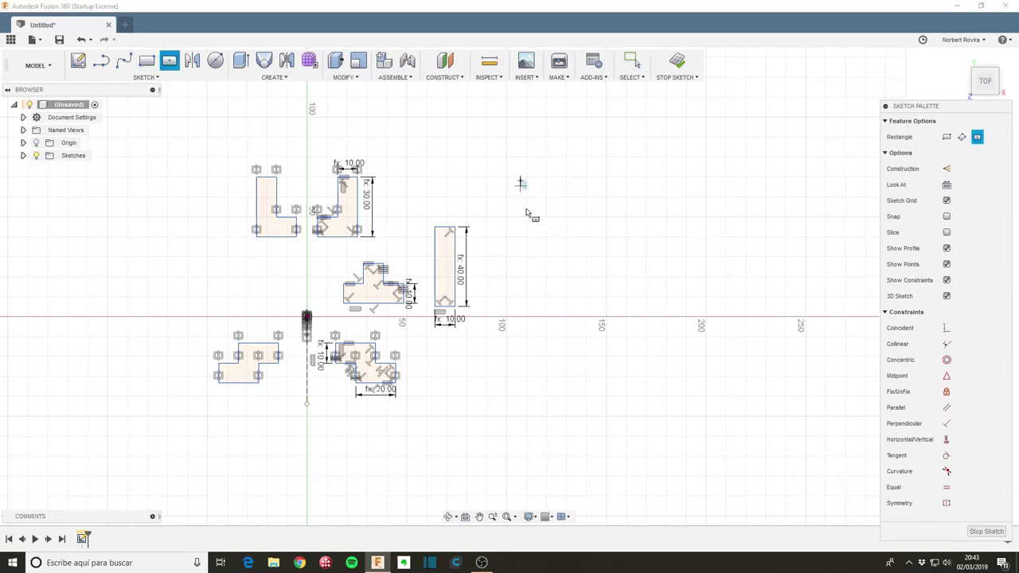
{"action": "left_click", "coordinate": [520, 181]}
{"action": "left_click", "coordinate": [555, 210]}
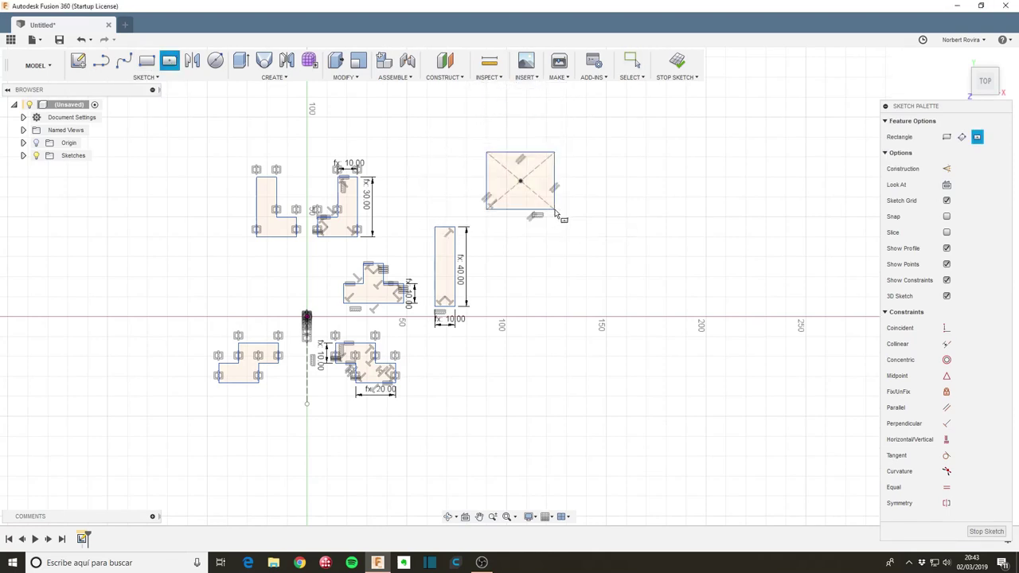
{"action": "key", "text": "Escape"}
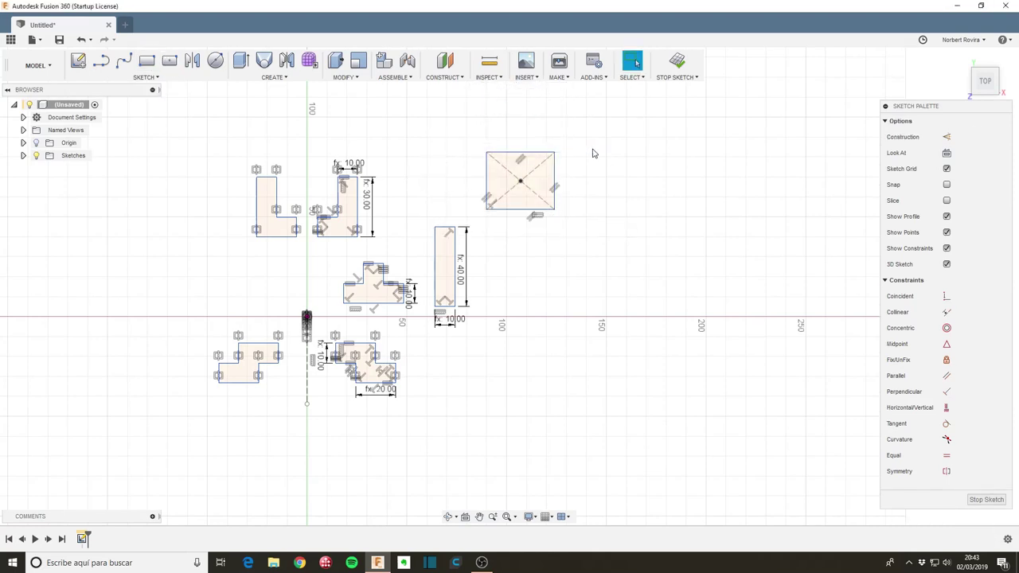
Step: Dimension the new rectangle's top edge with the expression b*2
{"action": "left_click", "coordinate": [541, 157]}
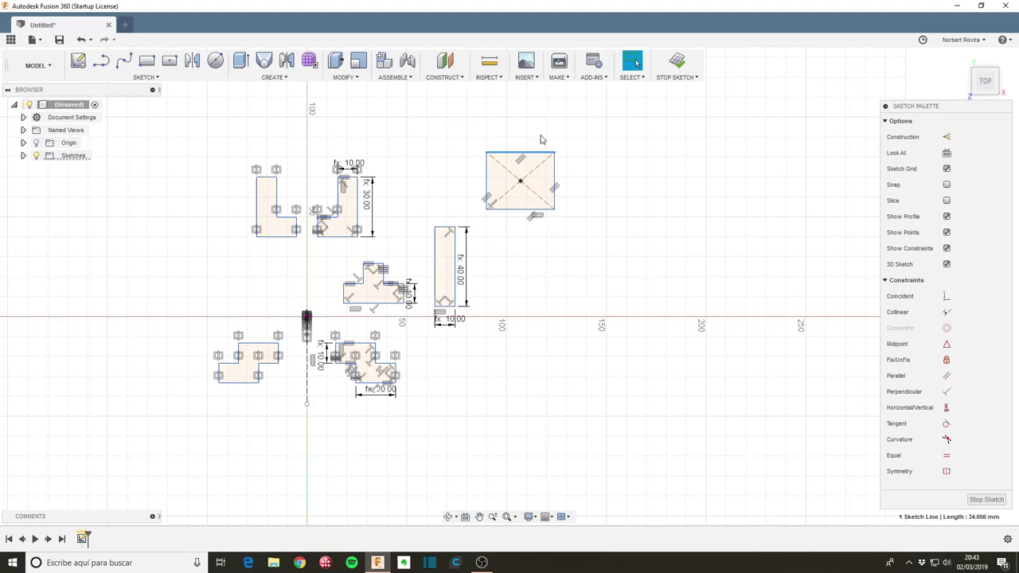
{"action": "key", "text": "d"}
{"action": "left_click", "coordinate": [543, 137]}
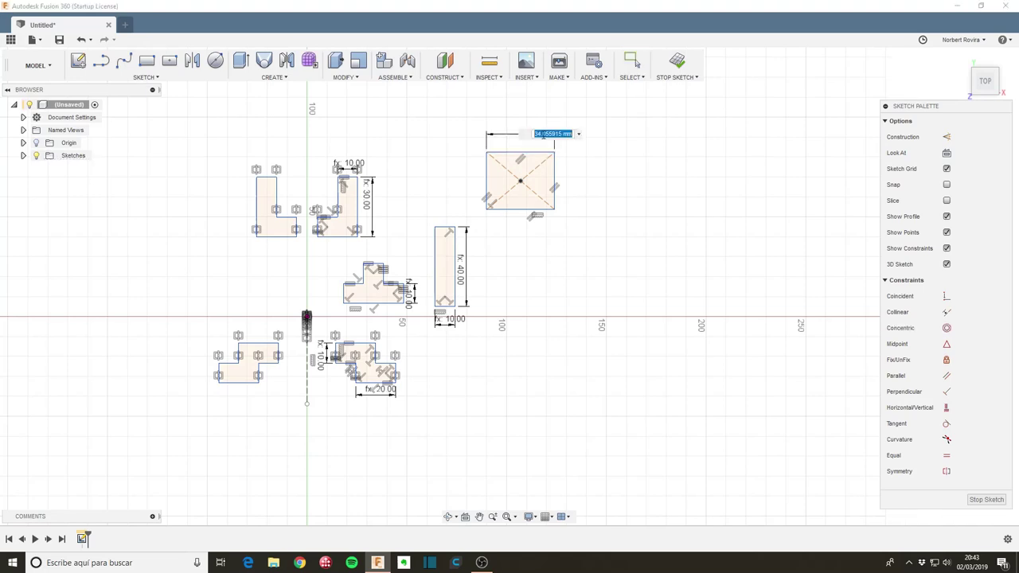
{"action": "type", "text": "b*2"}
{"action": "key", "text": "Return"}
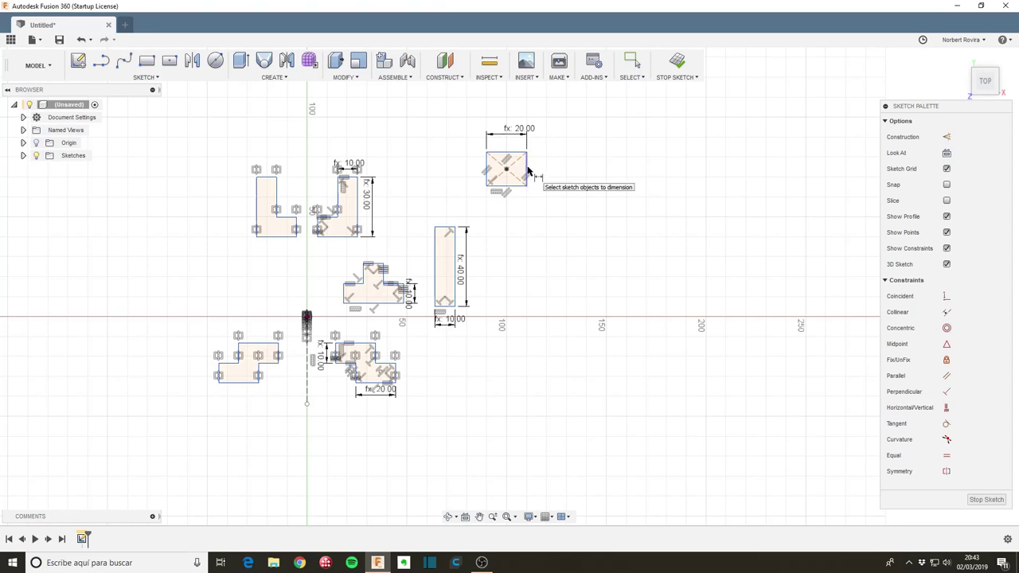
{"action": "key", "text": "Escape"}
Step: Make the new rectangle's top and right edges equal and finish the sketch
{"action": "left_click", "coordinate": [527, 170]}
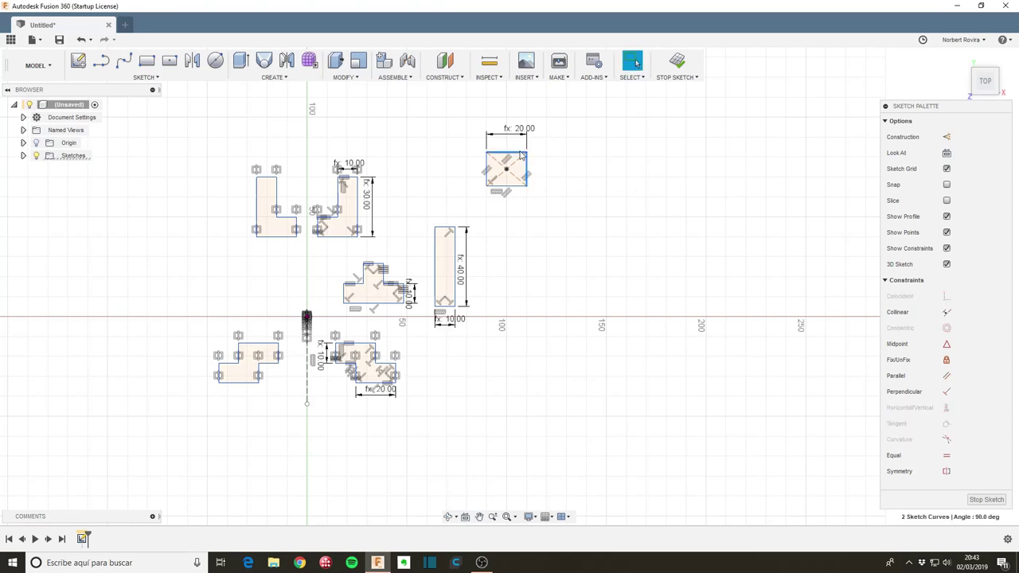
{"action": "right_click", "coordinate": [518, 163]}
{"action": "left_click", "coordinate": [521, 282]}
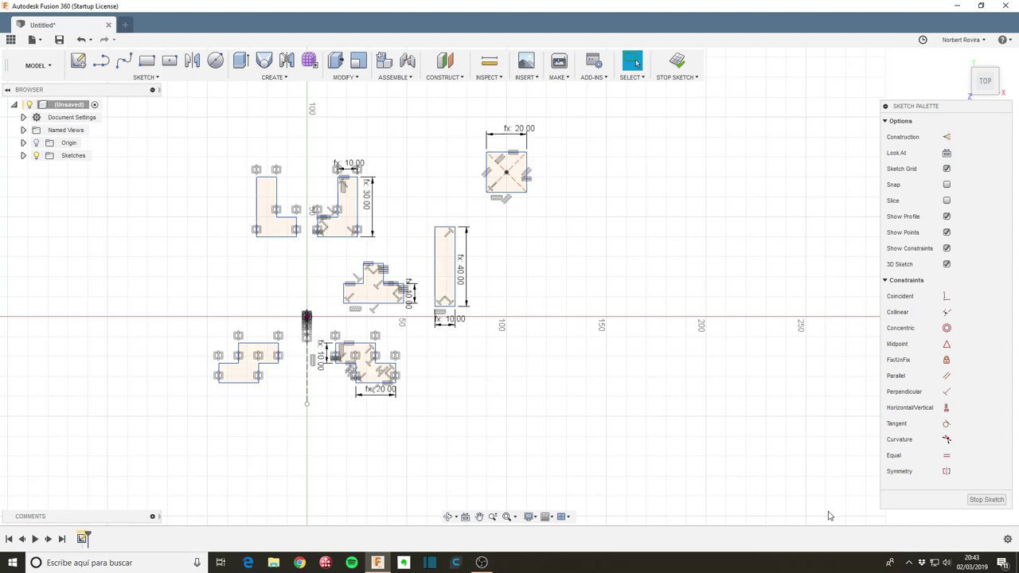
{"action": "left_click", "coordinate": [987, 499]}
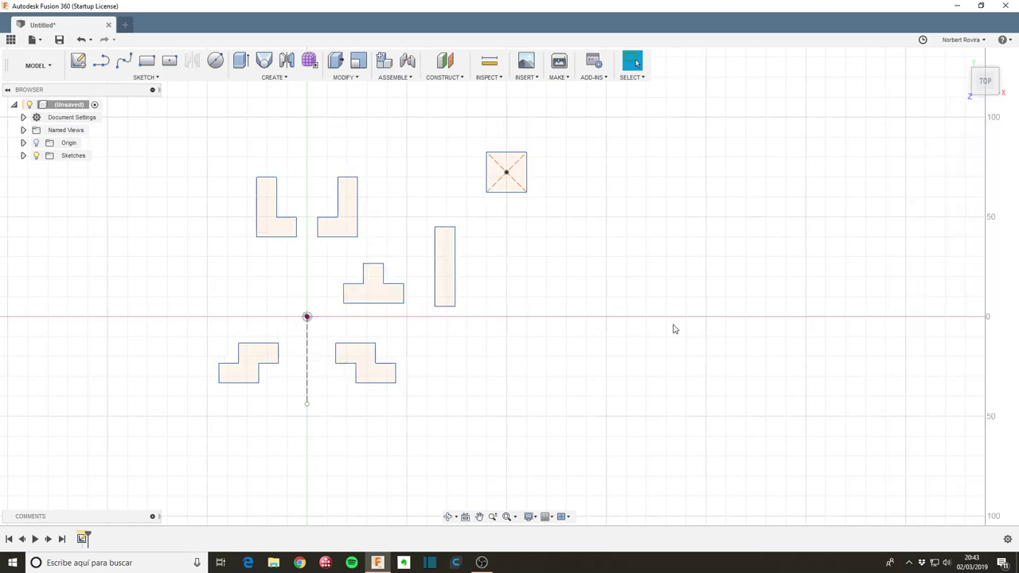
Step: Extrude all seven piece profiles by the parameter b as new bodies
{"action": "key", "text": "e"}
{"action": "left_click", "coordinate": [266, 229]}
{"action": "left_click", "coordinate": [325, 224]}
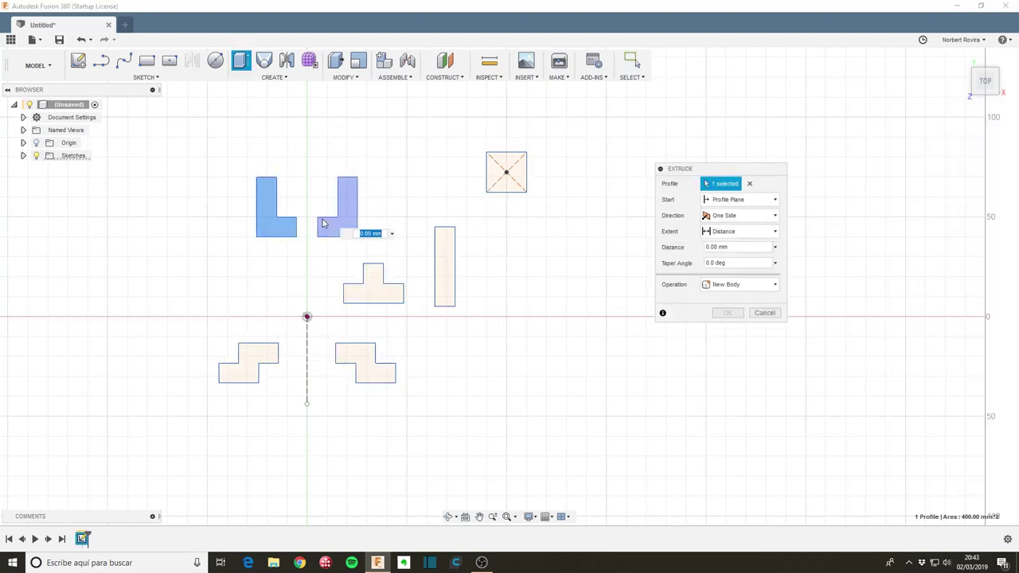
{"action": "left_click", "coordinate": [502, 178]}
{"action": "left_click", "coordinate": [449, 277]}
{"action": "left_click", "coordinate": [376, 291]}
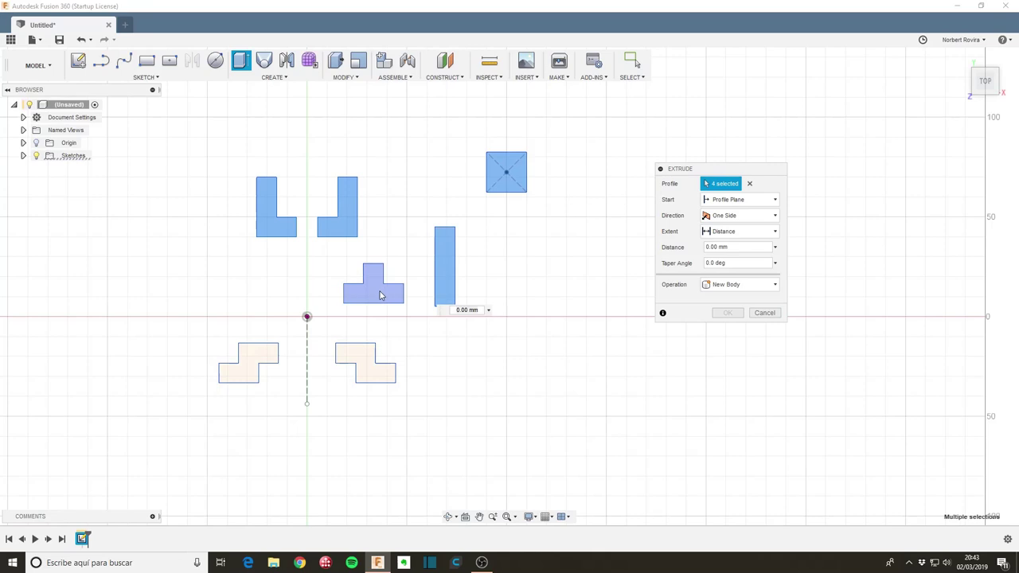
{"action": "left_click", "coordinate": [271, 353]}
{"action": "left_click", "coordinate": [347, 360]}
{"action": "left_click", "coordinate": [347, 360]}
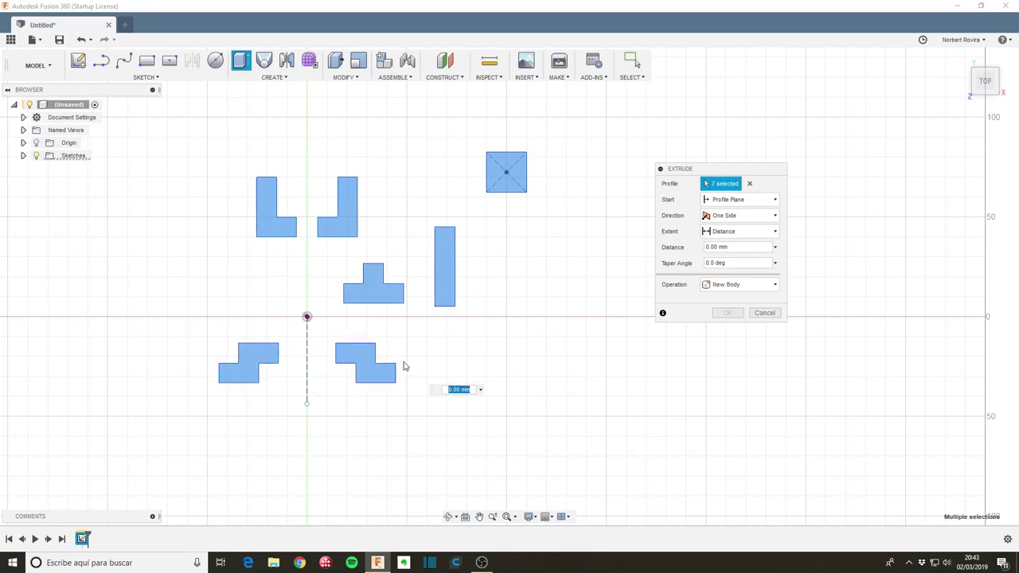
{"action": "type", "text": "b"}
{"action": "key", "text": "Return"}
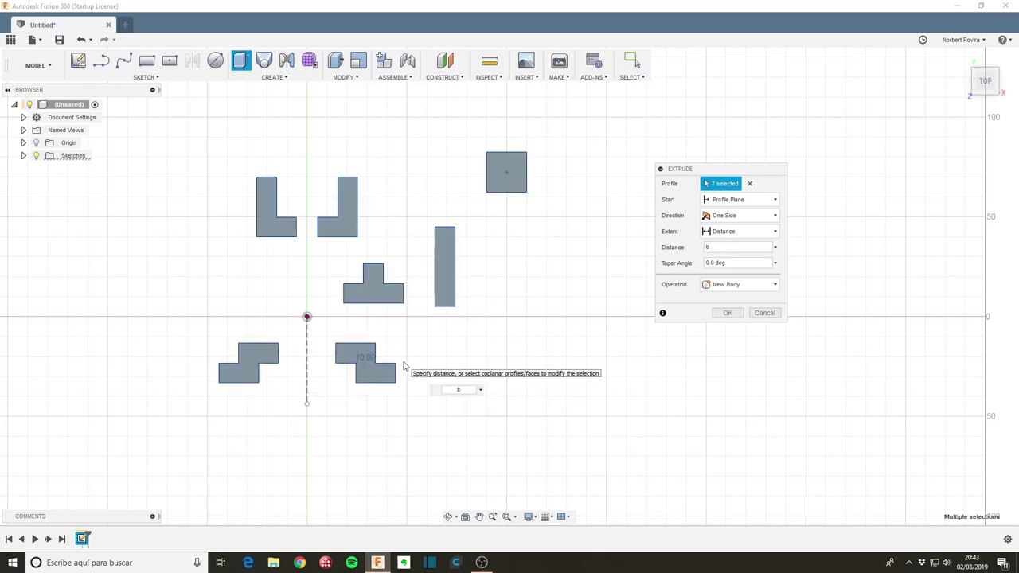
{"action": "key", "text": "Return"}
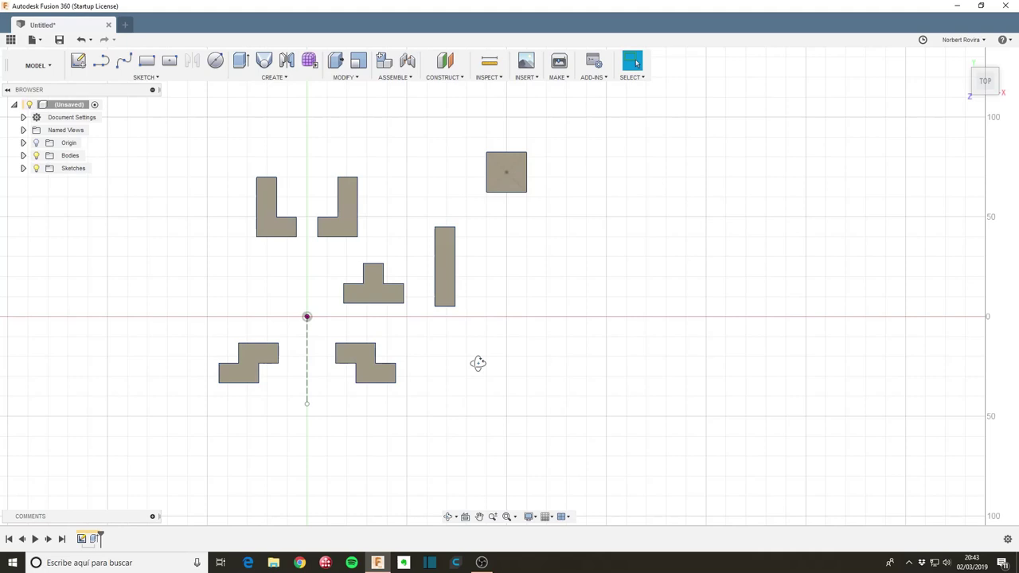
Step: Expand the list of bodies and open the Glossy paints in the appearance library
{"action": "middle_click_drag", "start_coordinate": [478, 362], "coordinate": [472, 321], "text": "shift"}
{"action": "key", "text": "Escape"}
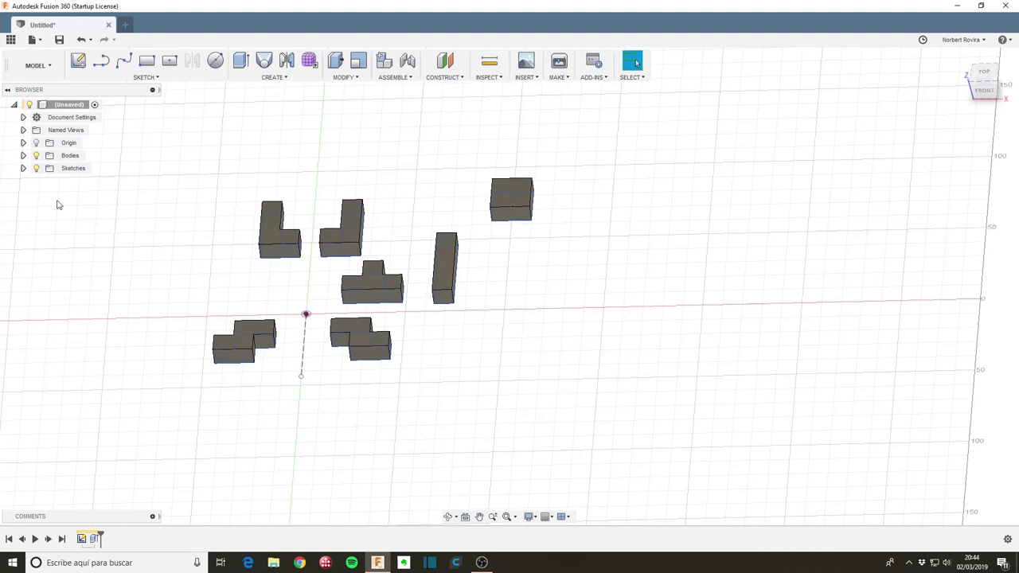
{"action": "left_click", "coordinate": [23, 155]}
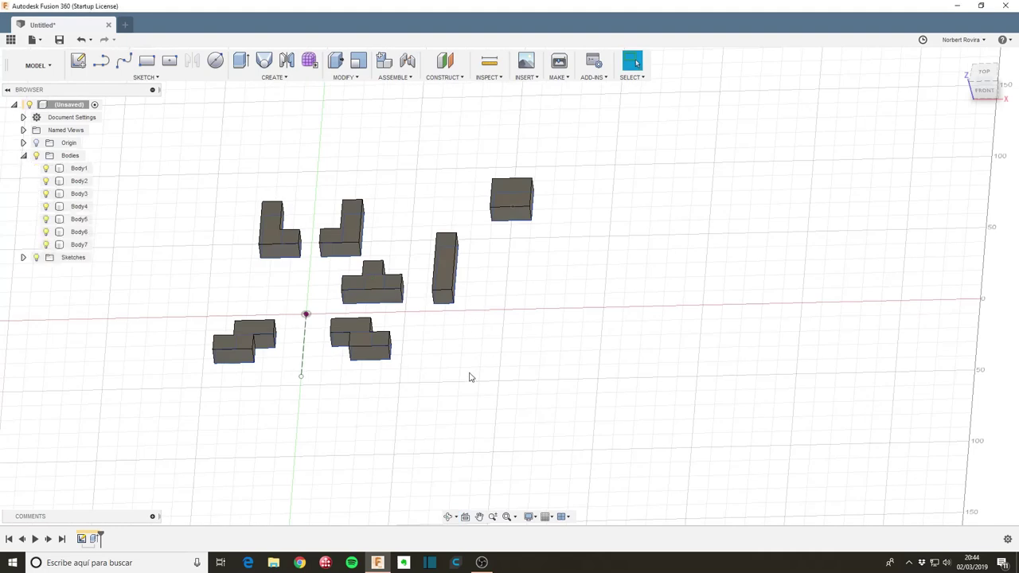
{"action": "scroll", "coordinate": [471, 377], "scroll_direction": "down", "scroll_amount": 1}
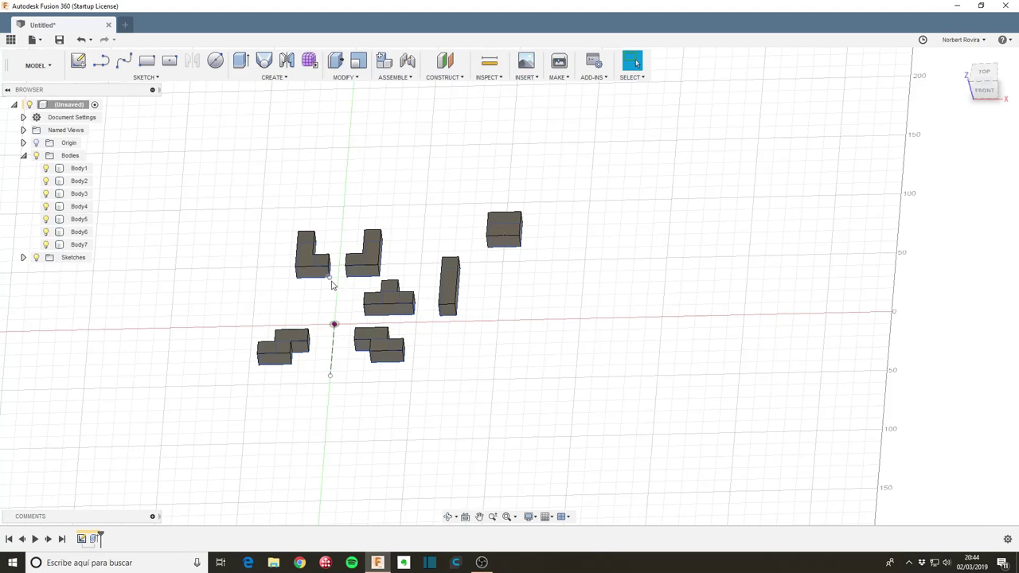
{"action": "left_click", "coordinate": [310, 265]}
{"action": "left_click", "coordinate": [334, 215]}
{"action": "key", "text": "a"}
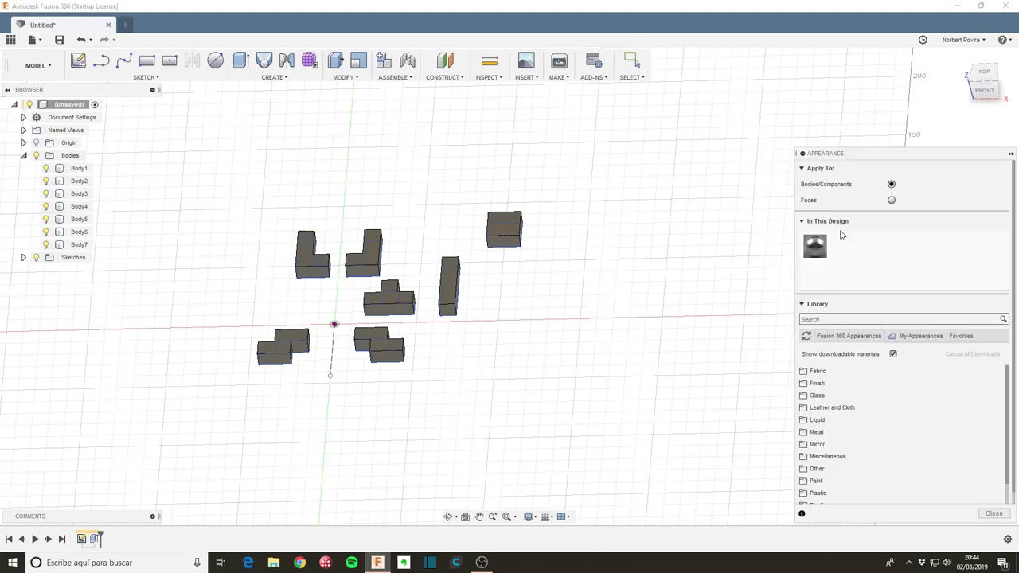
{"action": "scroll", "coordinate": [844, 394], "scroll_direction": "down", "scroll_amount": 3}
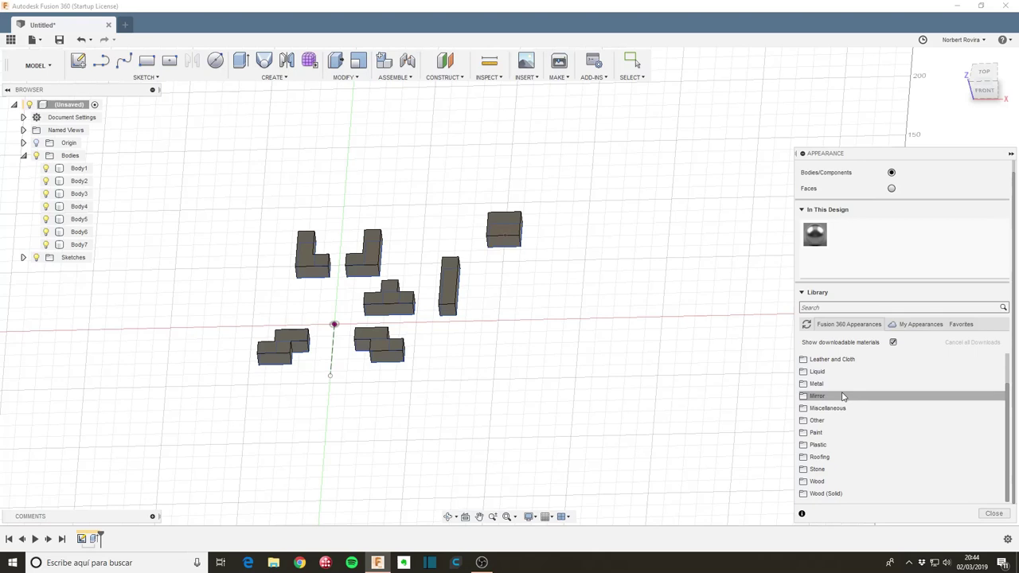
{"action": "left_click", "coordinate": [846, 436]}
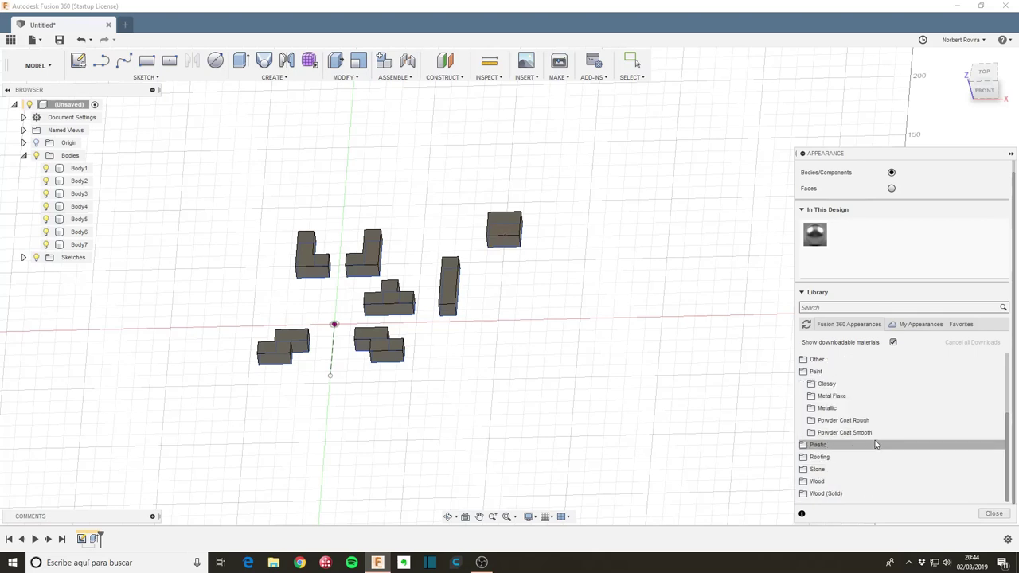
{"action": "left_click", "coordinate": [865, 385]}
Step: Apply the Paint - Enamel Glossy (Yellow) appearance to the square block and try to undo it
{"action": "scroll", "coordinate": [884, 422], "scroll_direction": "down", "scroll_amount": 5}
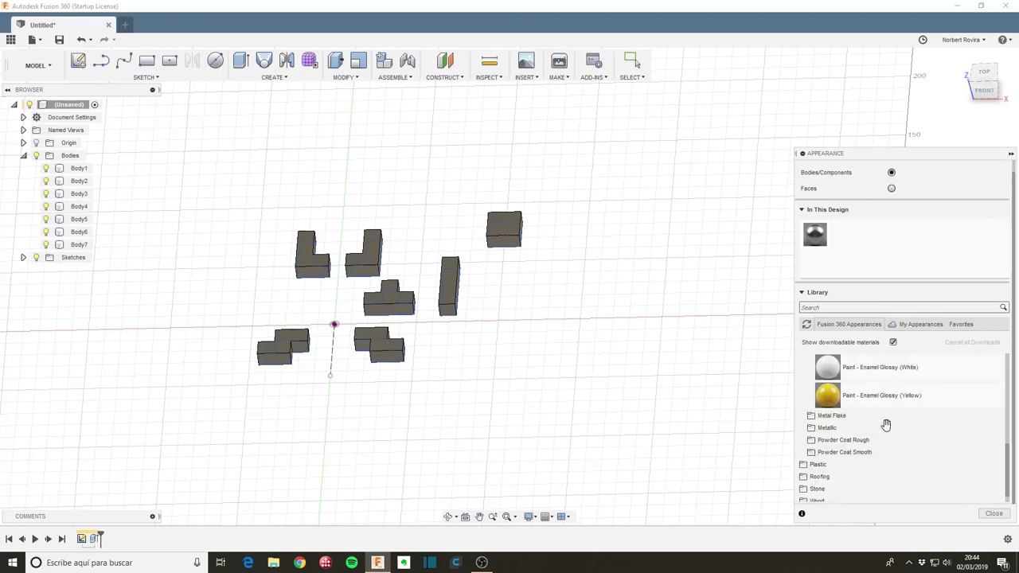
{"action": "scroll", "coordinate": [887, 425], "scroll_direction": "up", "scroll_amount": 3}
{"action": "scroll", "coordinate": [886, 425], "scroll_direction": "down", "scroll_amount": 3}
{"action": "scroll", "coordinate": [886, 425], "scroll_direction": "up", "scroll_amount": 2}
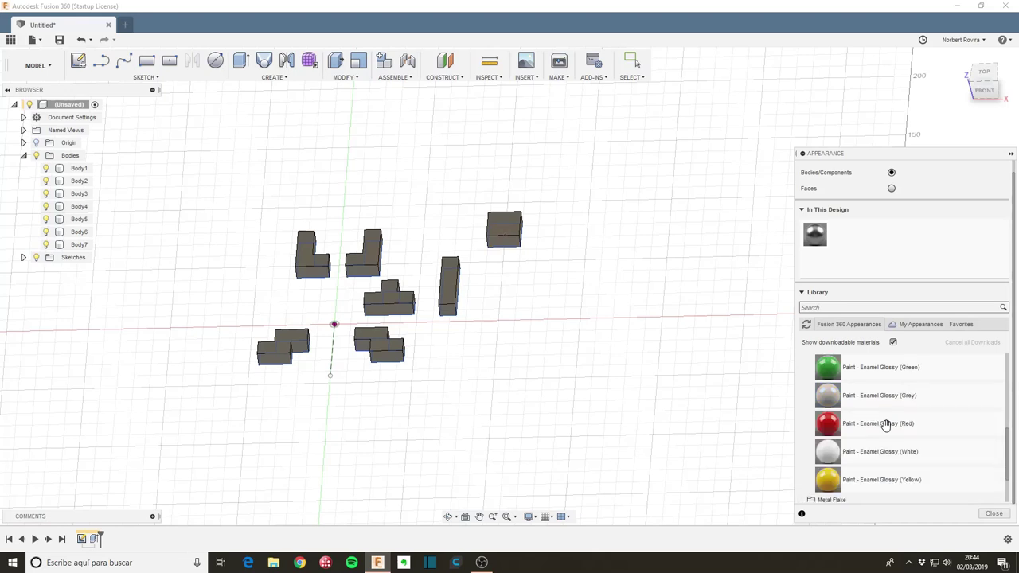
{"action": "left_click_drag", "start_coordinate": [870, 475], "coordinate": [503, 230]}
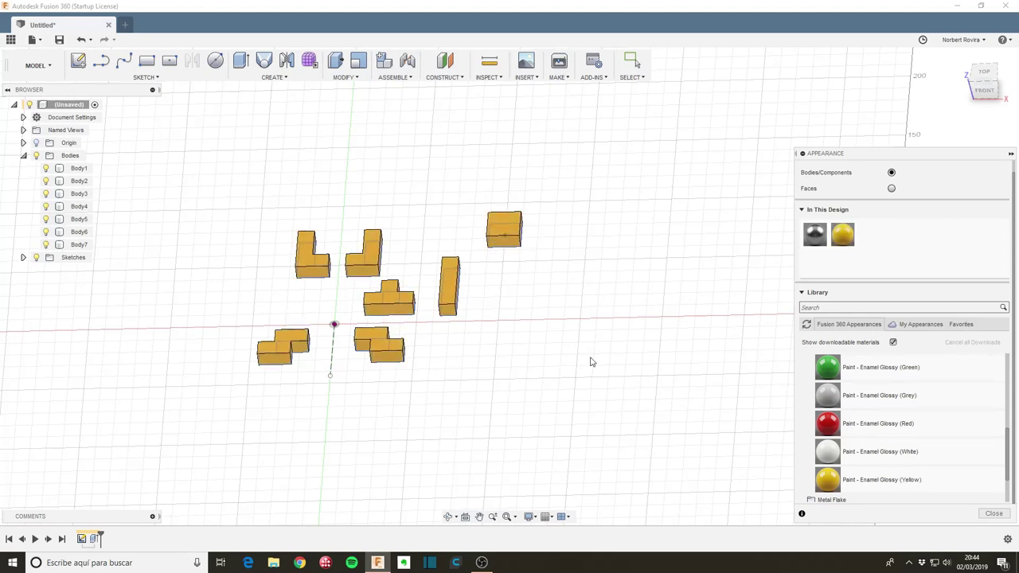
{"action": "key", "text": "ctrl+z"}
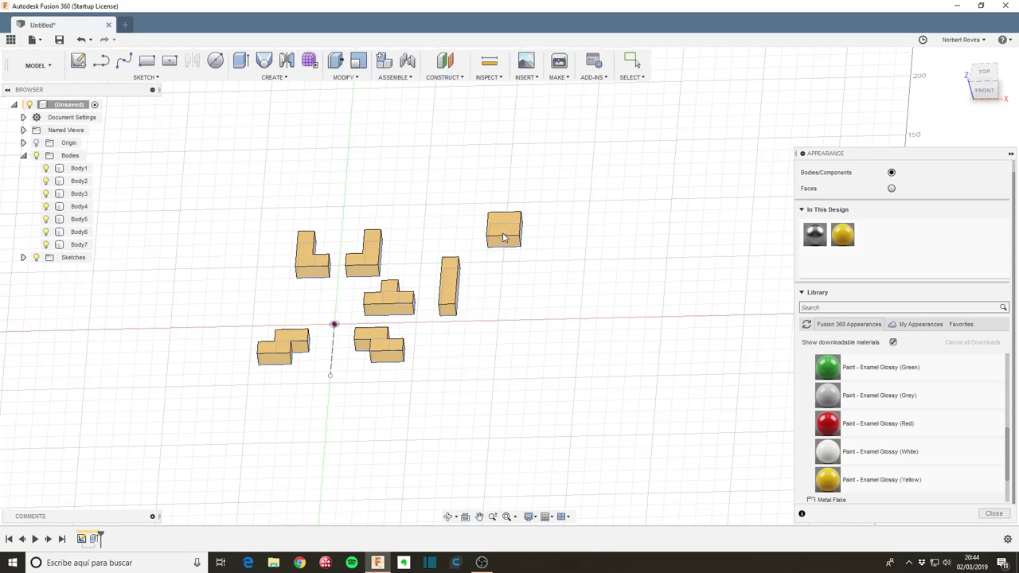
{"action": "key", "text": "Escape"}
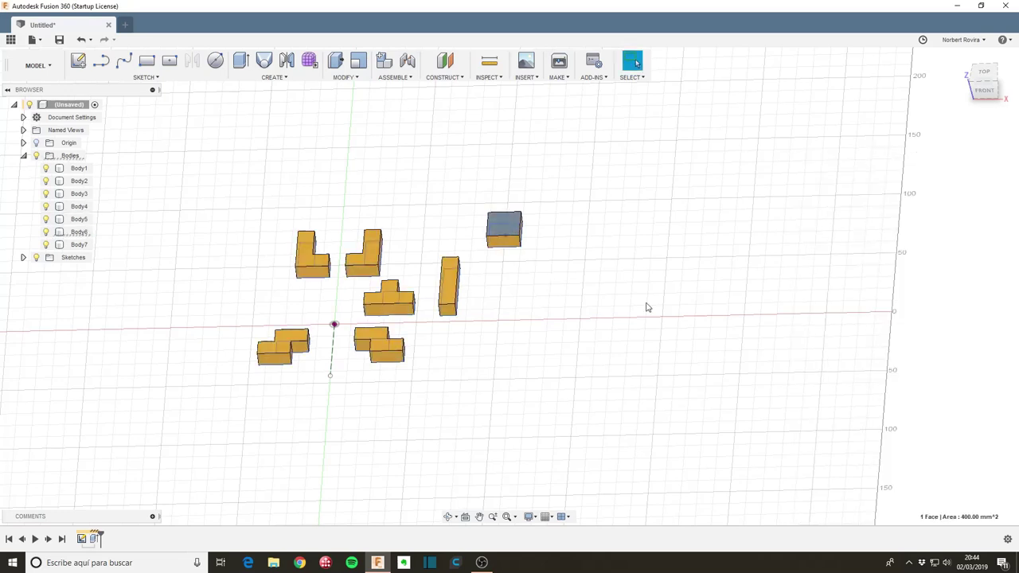
Step: Apply Paint - Enamel Glossy (Green) to the left zigzag block and Paint - Enamel Glossy (Red) to the right zigzag block
{"action": "key", "text": "a"}
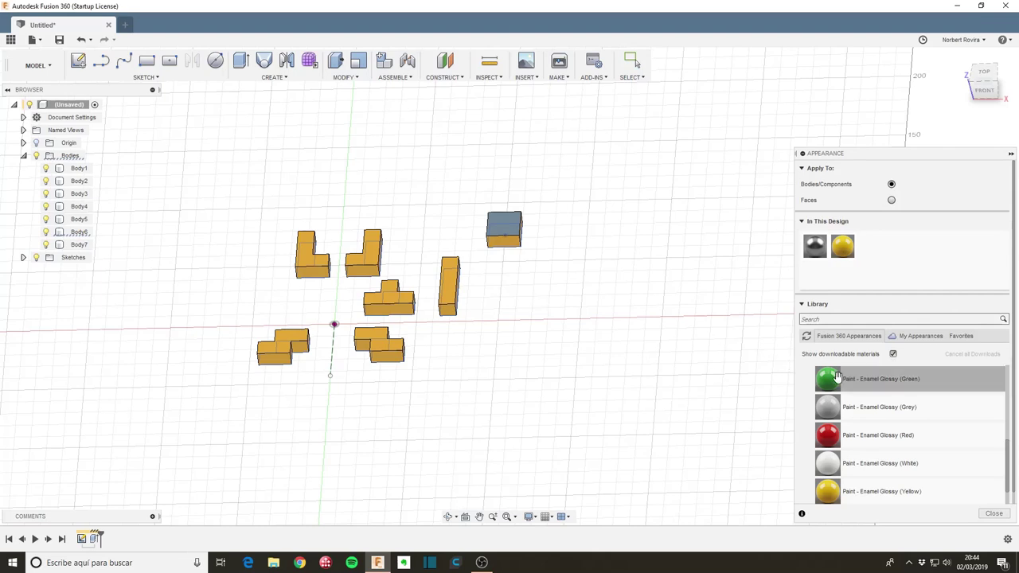
{"action": "left_click_drag", "start_coordinate": [836, 378], "coordinate": [88, 207]}
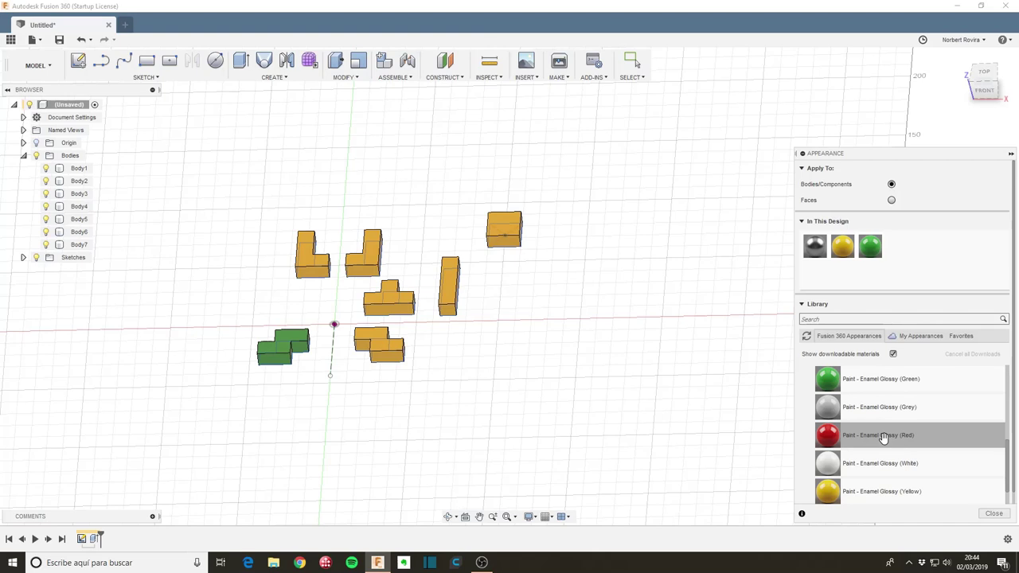
{"action": "left_click_drag", "start_coordinate": [883, 437], "coordinate": [78, 248]}
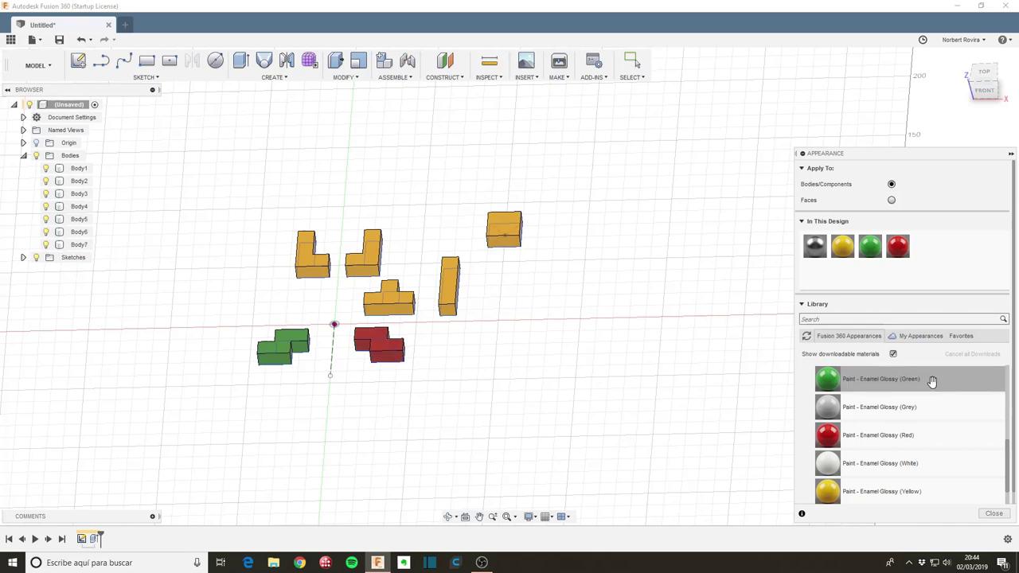
Step: Apply Paint - Enamel Glossy (Blue) to the right L-shaped block and Paint - Enamel Glossy (Dark Grey) to the T-shaped block
{"action": "scroll", "coordinate": [931, 432], "scroll_direction": "down", "scroll_amount": 3}
{"action": "scroll", "coordinate": [928, 433], "scroll_direction": "up", "scroll_amount": 3}
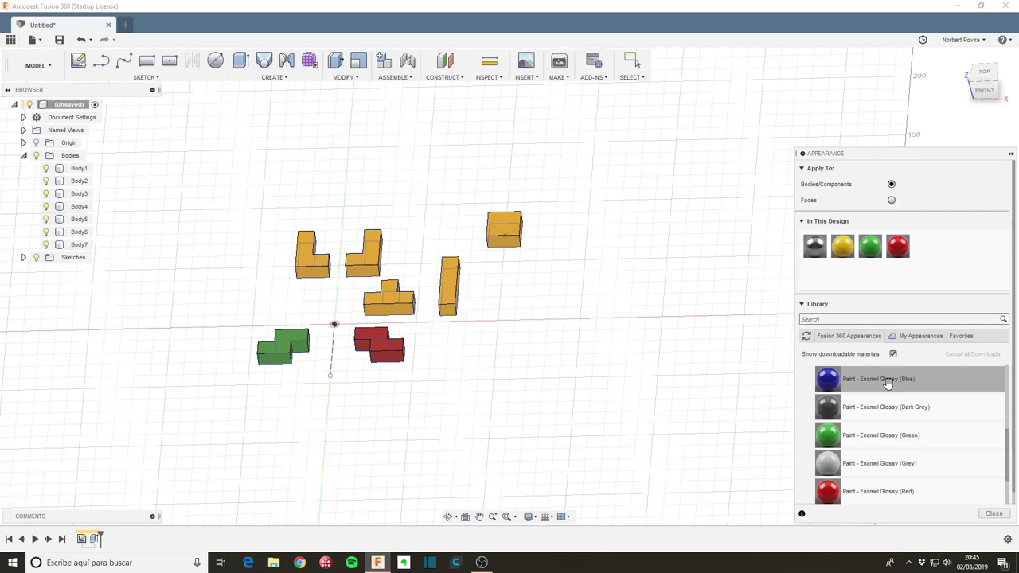
{"action": "left_click_drag", "start_coordinate": [888, 383], "coordinate": [94, 229]}
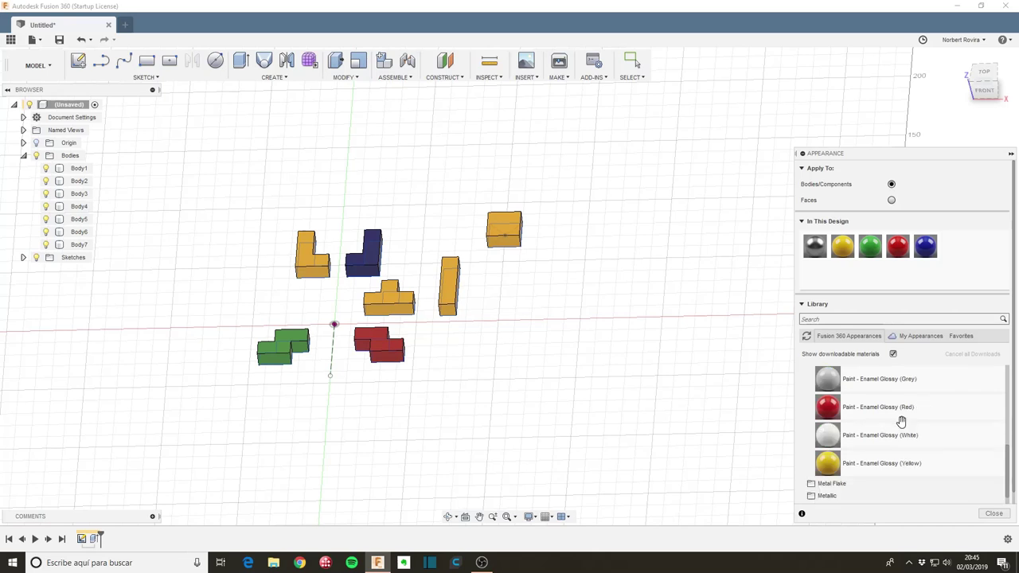
{"action": "scroll", "coordinate": [900, 423], "scroll_direction": "up", "scroll_amount": 2}
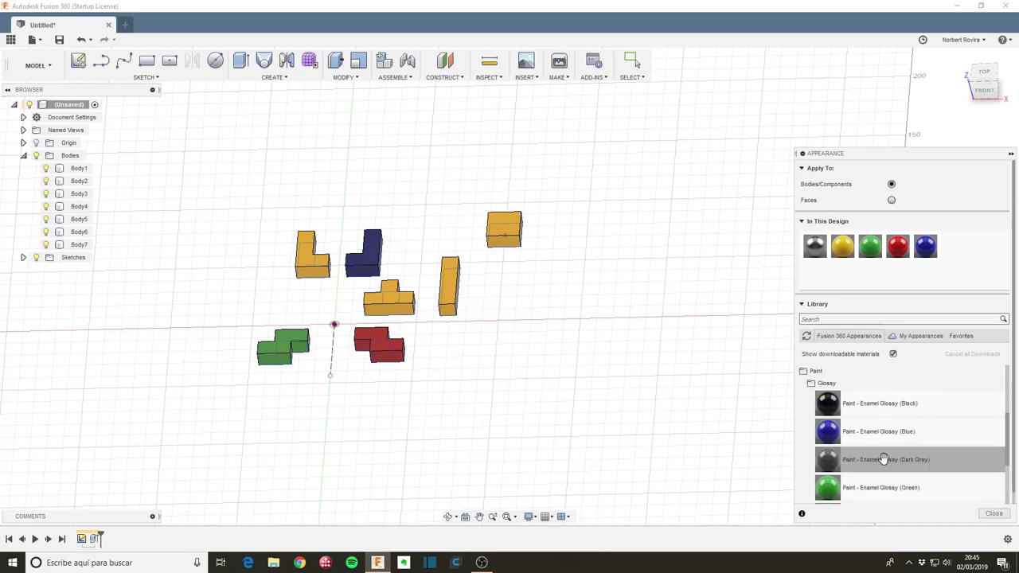
{"action": "left_click_drag", "start_coordinate": [884, 460], "coordinate": [70, 170]}
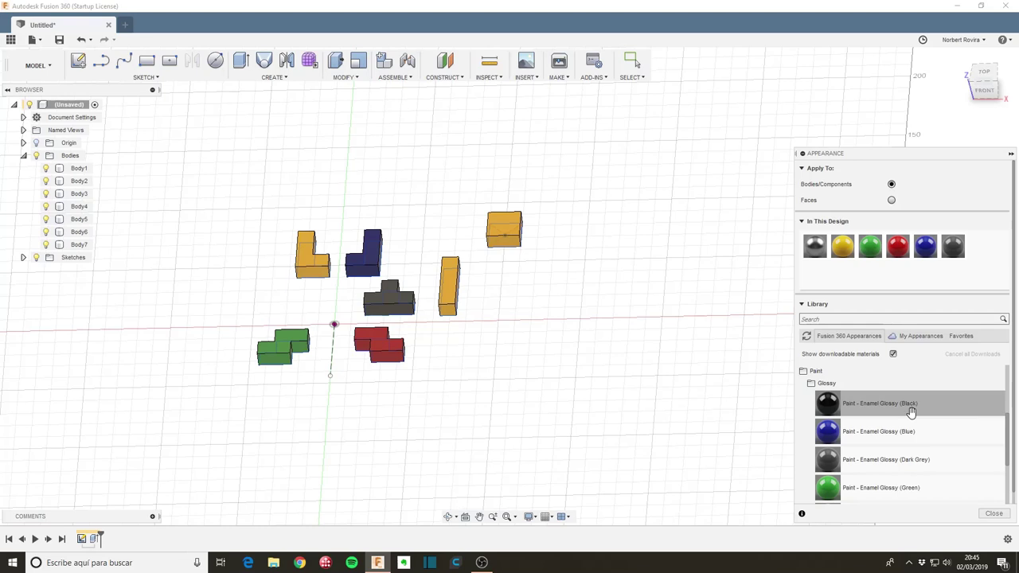
Step: Look through the Glossy, Metallic and Powder Coat Rough paint folders of the appearance library for further colours
{"action": "scroll", "coordinate": [973, 423], "scroll_direction": "down", "scroll_amount": 5}
{"action": "scroll", "coordinate": [937, 441], "scroll_direction": "up", "scroll_amount": 5}
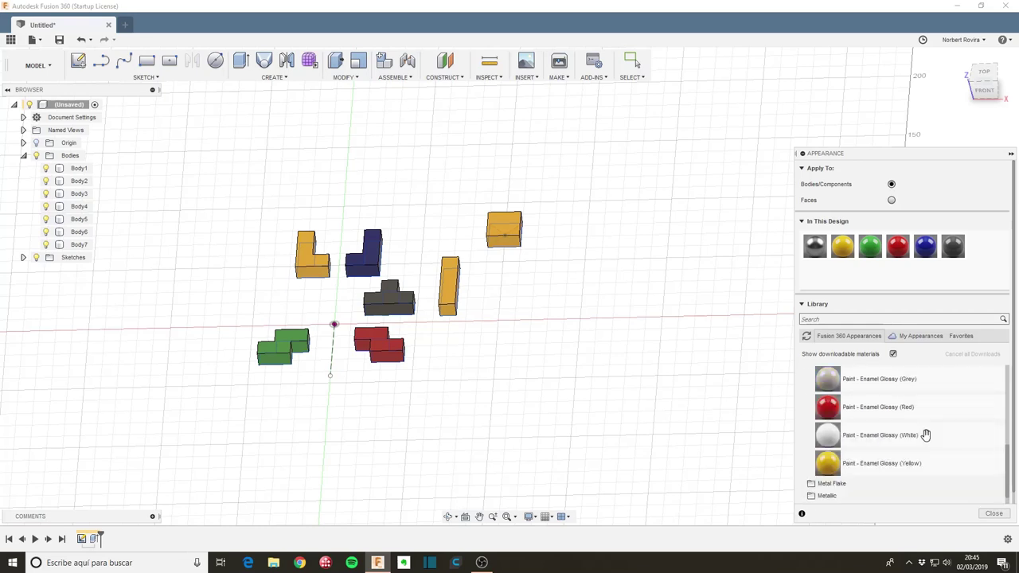
{"action": "scroll", "coordinate": [922, 433], "scroll_direction": "up", "scroll_amount": 3}
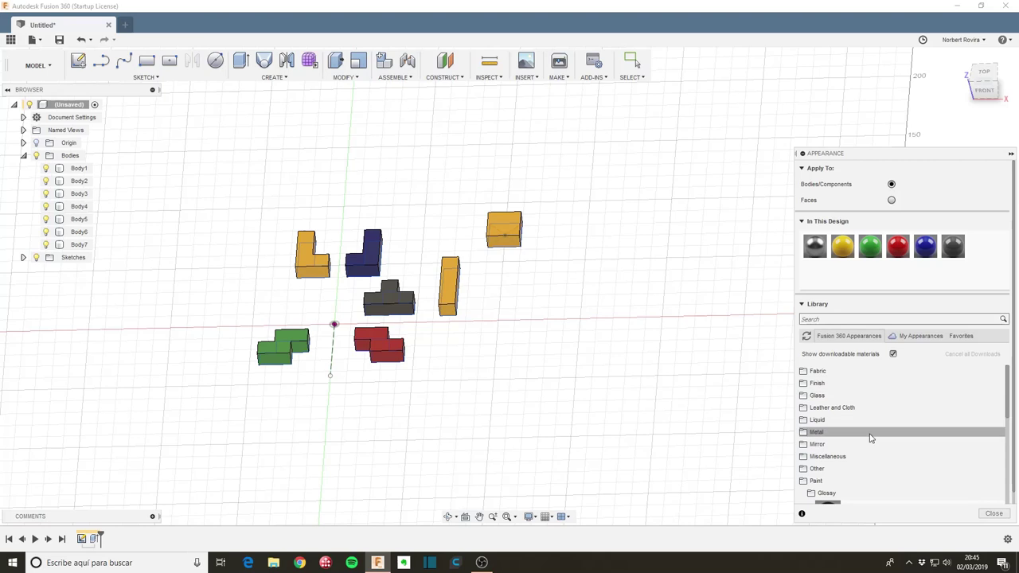
{"action": "scroll", "coordinate": [886, 470], "scroll_direction": "down", "scroll_amount": 1}
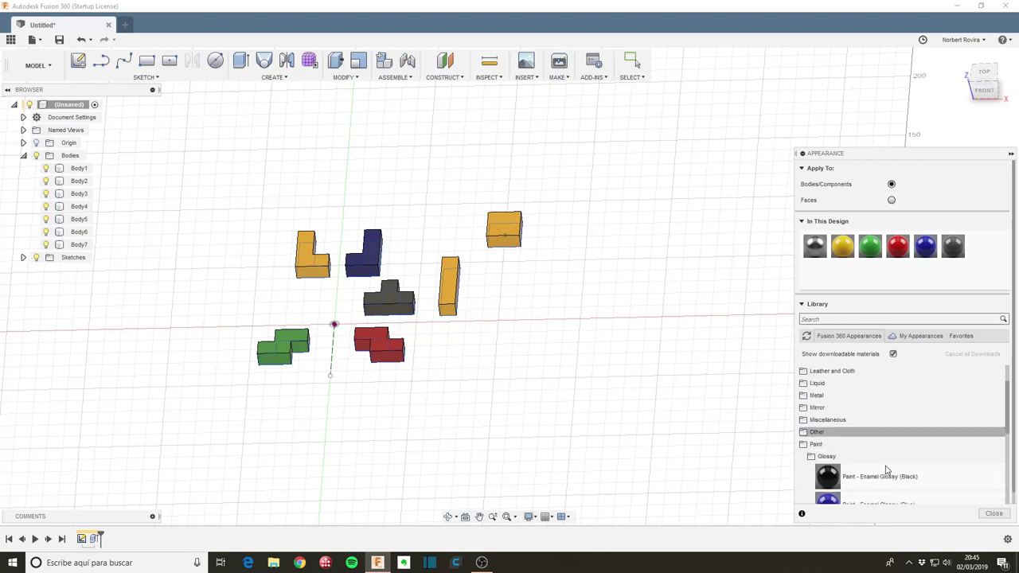
{"action": "scroll", "coordinate": [885, 468], "scroll_direction": "down", "scroll_amount": 5}
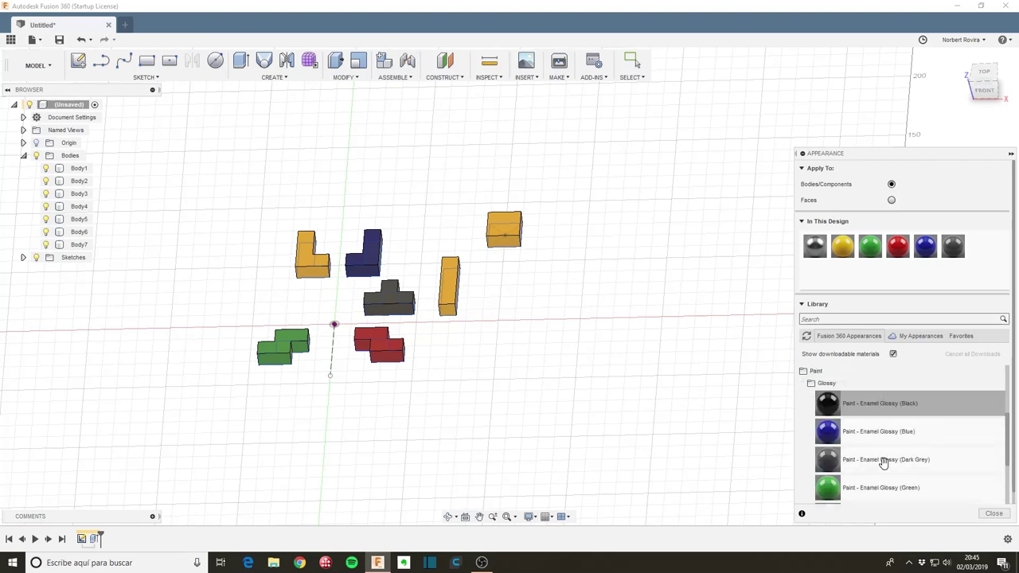
{"action": "scroll", "coordinate": [885, 464], "scroll_direction": "down", "scroll_amount": 2}
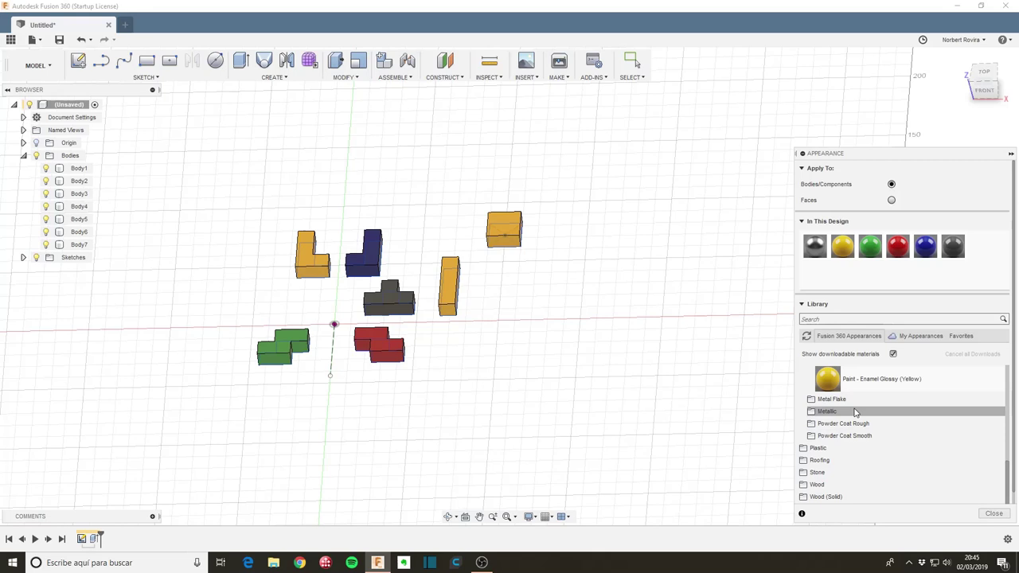
{"action": "left_click", "coordinate": [855, 411]}
{"action": "scroll", "coordinate": [860, 414], "scroll_direction": "down", "scroll_amount": 5}
{"action": "left_click", "coordinate": [868, 424]}
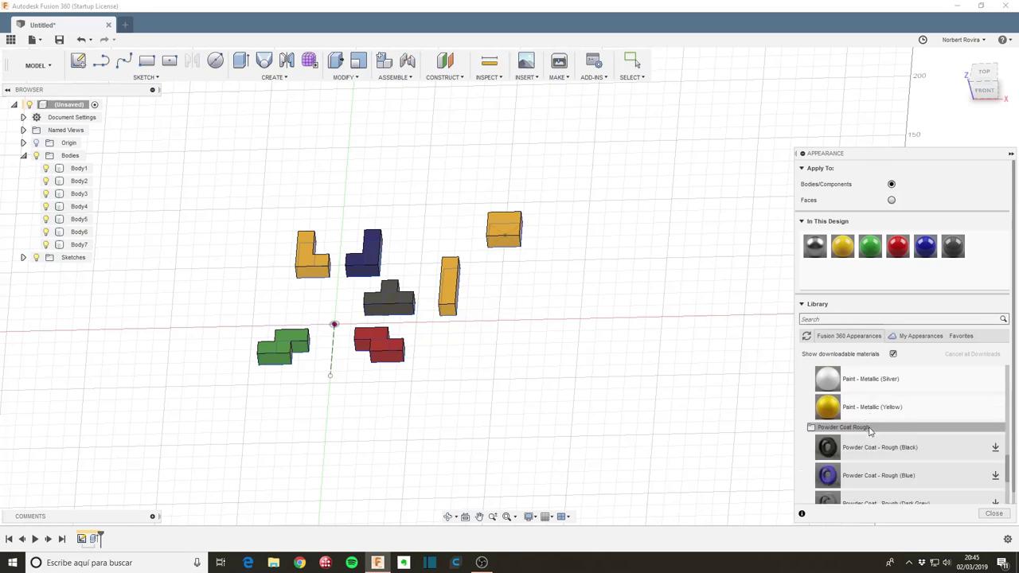
{"action": "scroll", "coordinate": [871, 434], "scroll_direction": "down", "scroll_amount": 3}
{"action": "scroll", "coordinate": [873, 442], "scroll_direction": "down", "scroll_amount": 3}
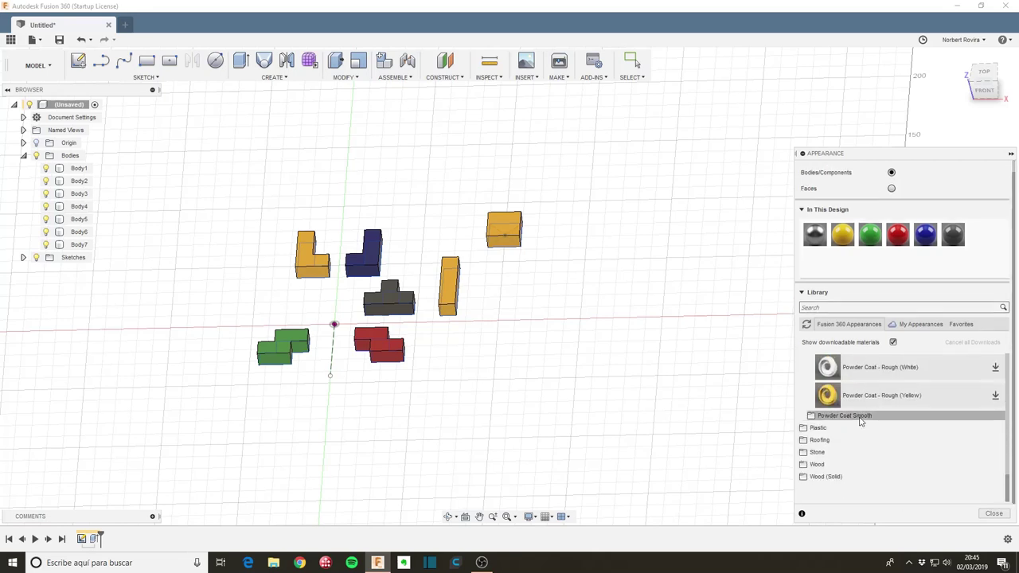
Step: Look through the Plastic appearances, including the Textured, Translucent and Transparent folders
{"action": "left_click", "coordinate": [868, 429]}
{"action": "scroll", "coordinate": [885, 450], "scroll_direction": "down", "scroll_amount": 3}
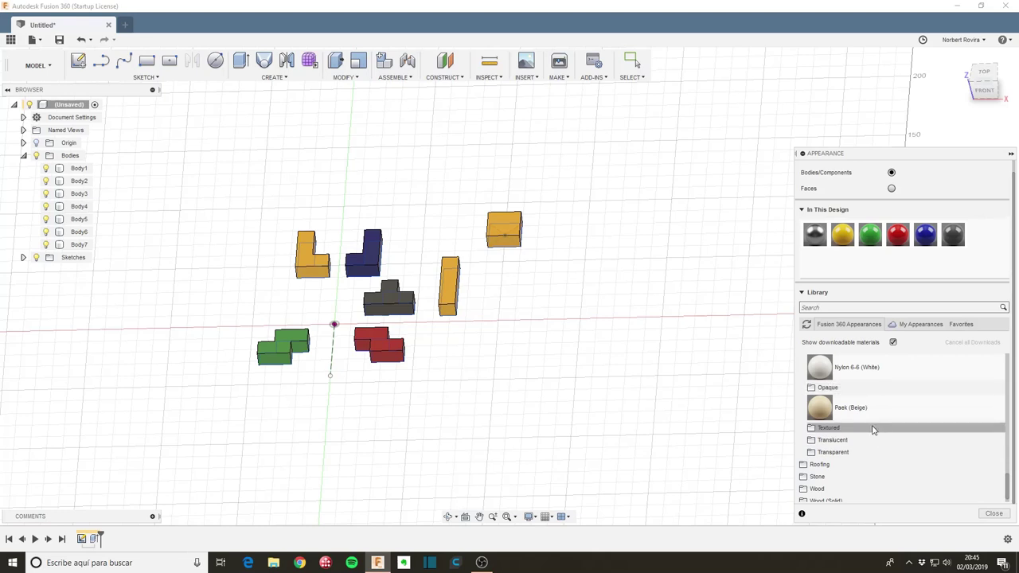
{"action": "left_click", "coordinate": [866, 427]}
{"action": "scroll", "coordinate": [868, 428], "scroll_direction": "down", "scroll_amount": 3}
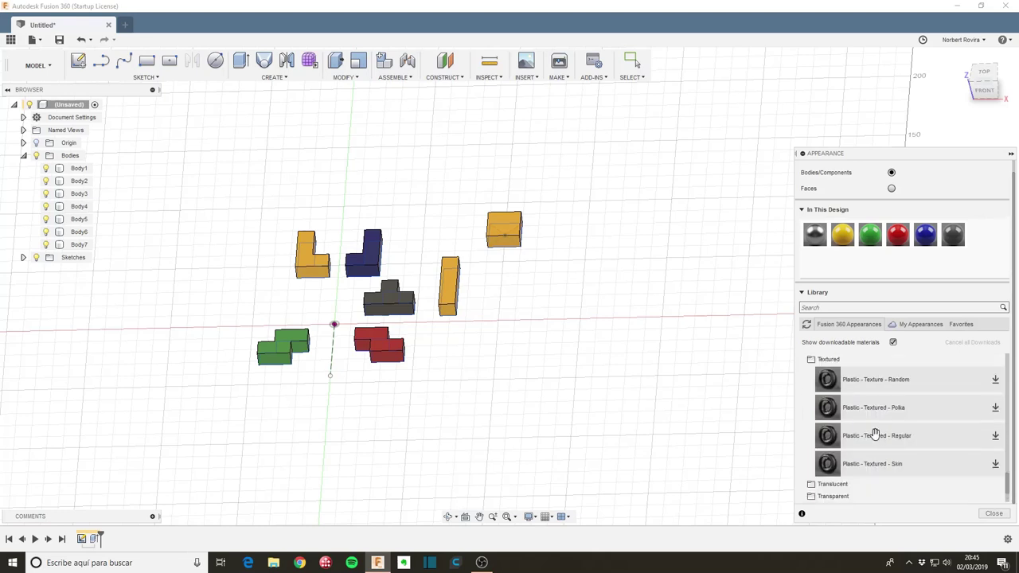
{"action": "left_click", "coordinate": [869, 417]}
{"action": "scroll", "coordinate": [869, 422], "scroll_direction": "down", "scroll_amount": 5}
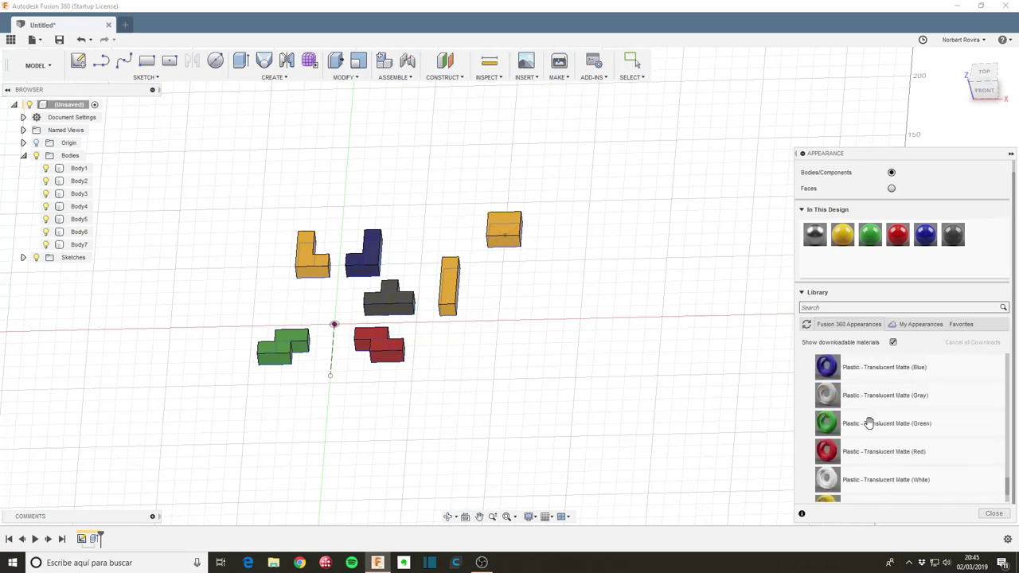
{"action": "scroll", "coordinate": [868, 426], "scroll_direction": "up", "scroll_amount": 5}
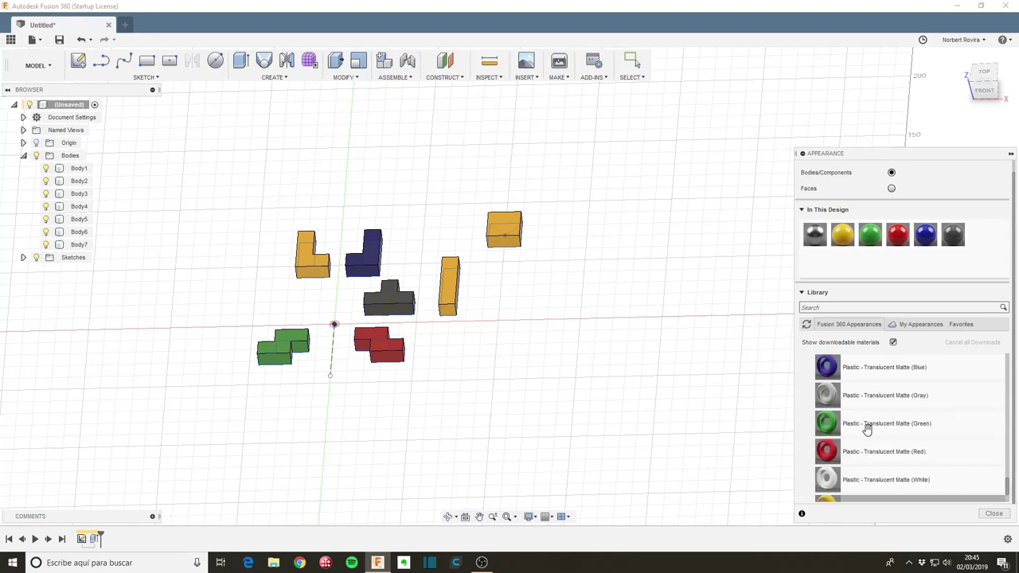
{"action": "scroll", "coordinate": [868, 427], "scroll_direction": "down", "scroll_amount": 5}
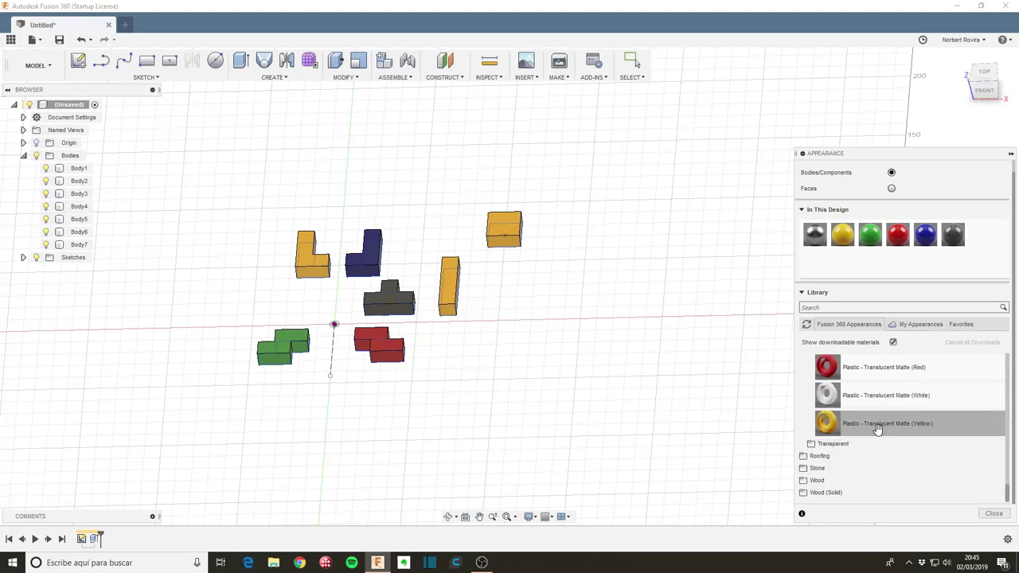
{"action": "left_click", "coordinate": [832, 445]}
{"action": "scroll", "coordinate": [876, 441], "scroll_direction": "down", "scroll_amount": 5}
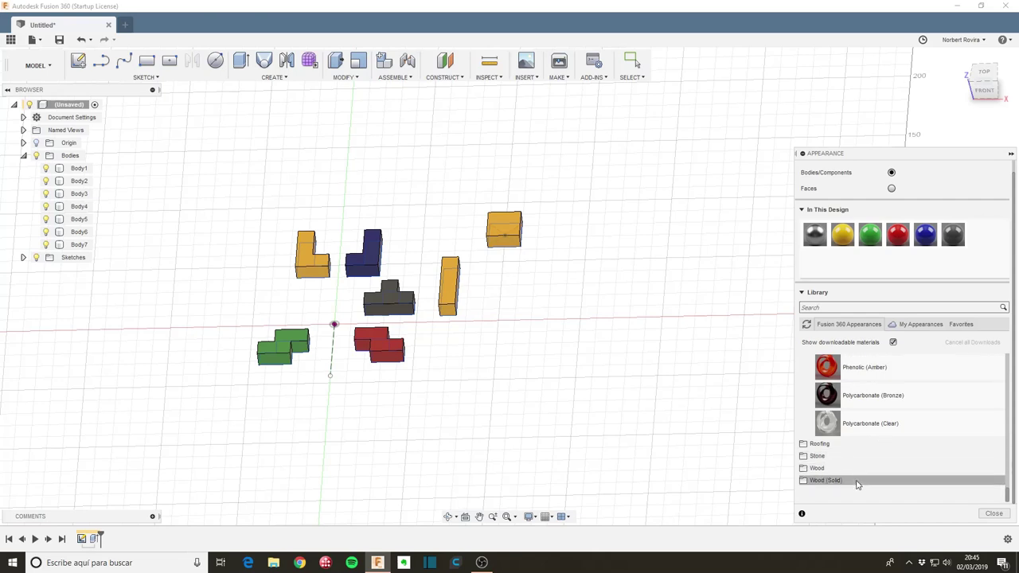
Step: Return to the upper material categories and examine the Other and Miscellaneous folders of the appearance library
{"action": "scroll", "coordinate": [842, 426], "scroll_direction": "up", "scroll_amount": 10}
{"action": "scroll", "coordinate": [844, 427], "scroll_direction": "down", "scroll_amount": 5}
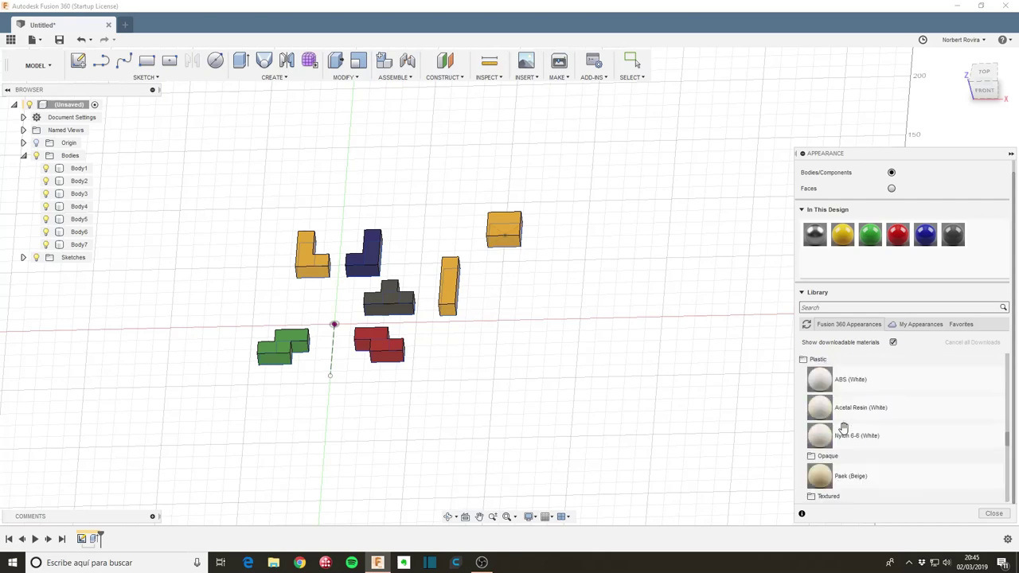
{"action": "scroll", "coordinate": [844, 428], "scroll_direction": "up", "scroll_amount": 6}
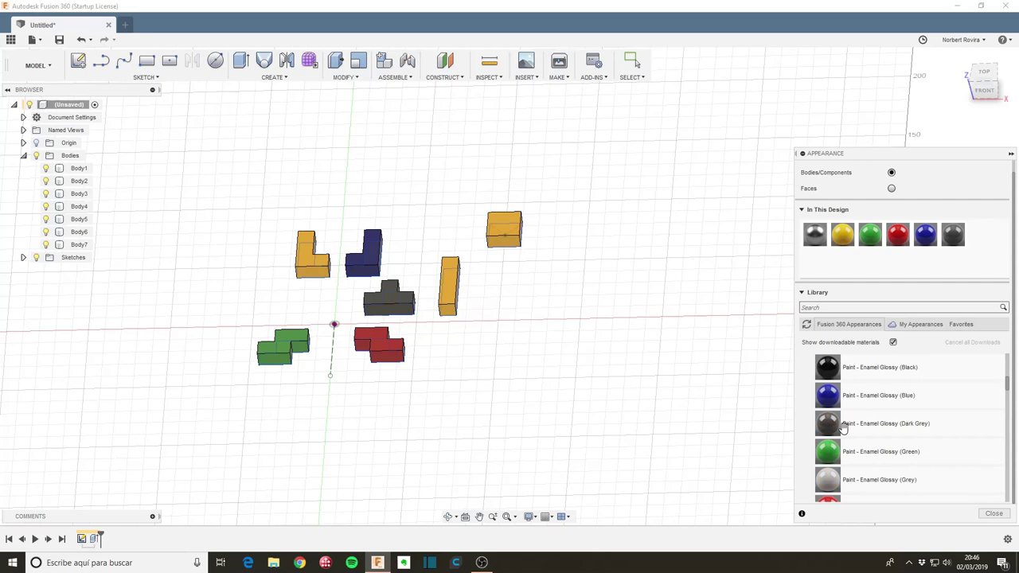
{"action": "scroll", "coordinate": [844, 428], "scroll_direction": "up", "scroll_amount": 2}
{"action": "left_click", "coordinate": [836, 421]}
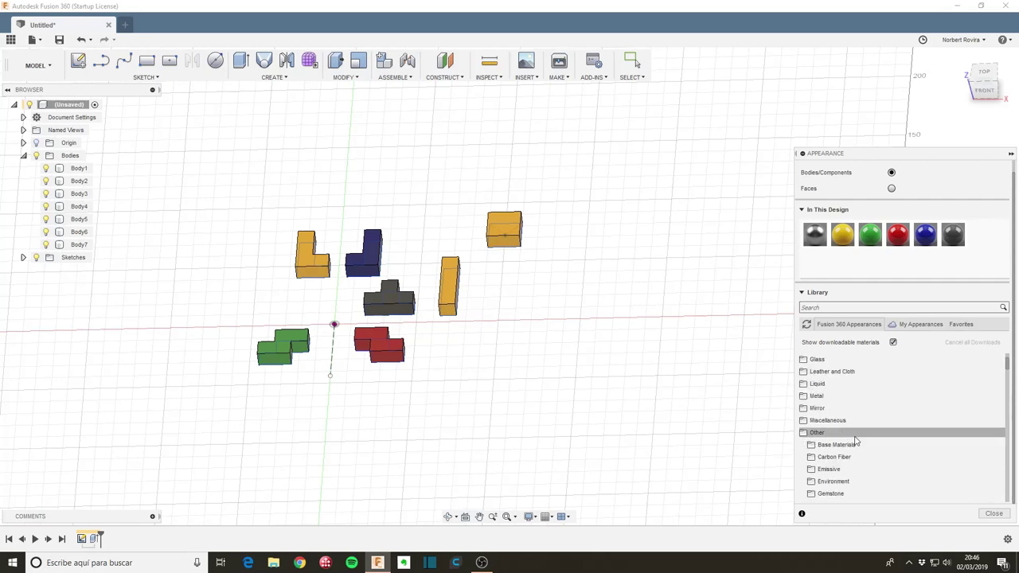
{"action": "scroll", "coordinate": [876, 442], "scroll_direction": "down", "scroll_amount": 2}
{"action": "scroll", "coordinate": [879, 445], "scroll_direction": "down", "scroll_amount": 1}
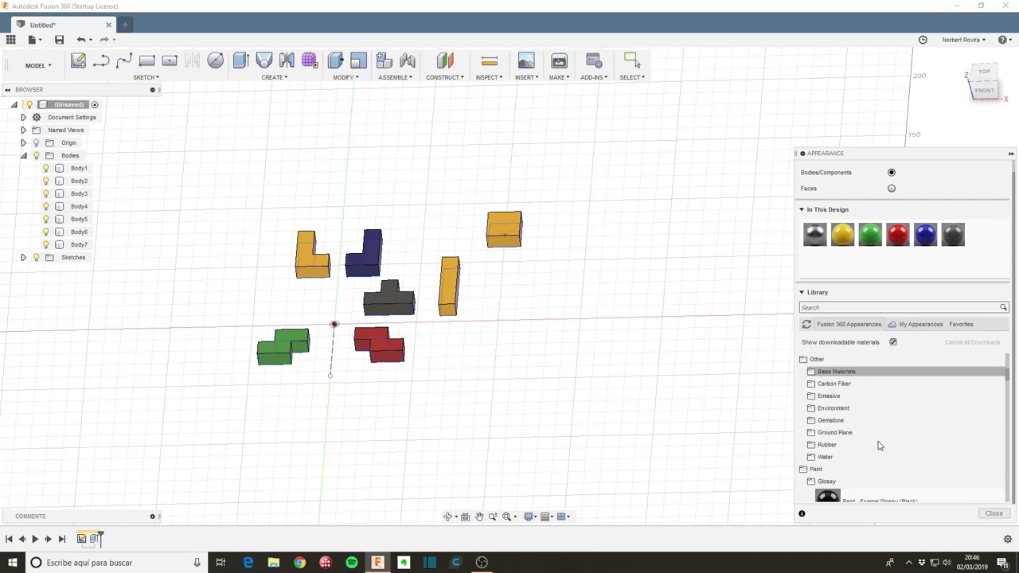
{"action": "scroll", "coordinate": [876, 442], "scroll_direction": "up", "scroll_amount": 2}
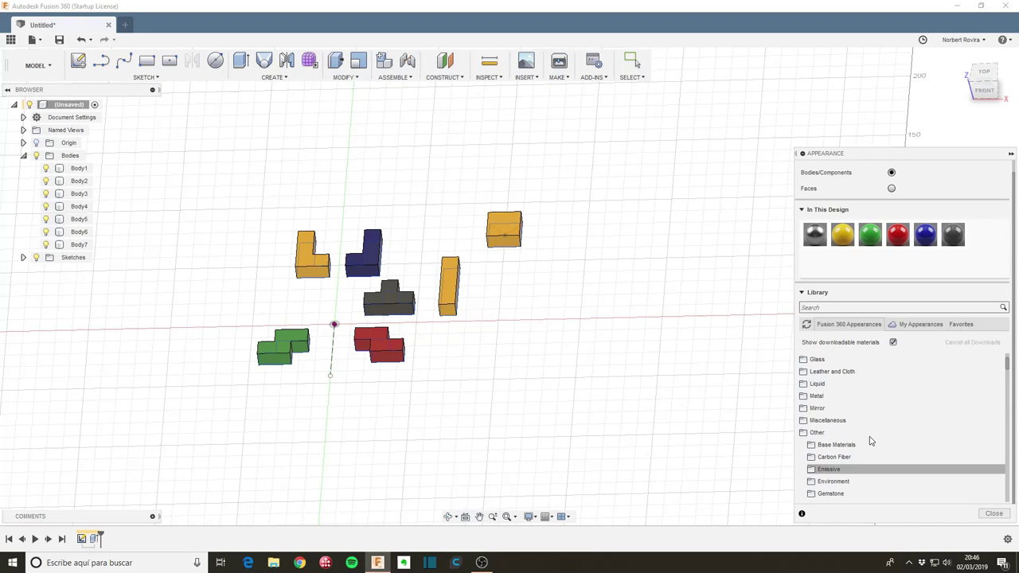
{"action": "left_click", "coordinate": [853, 422]}
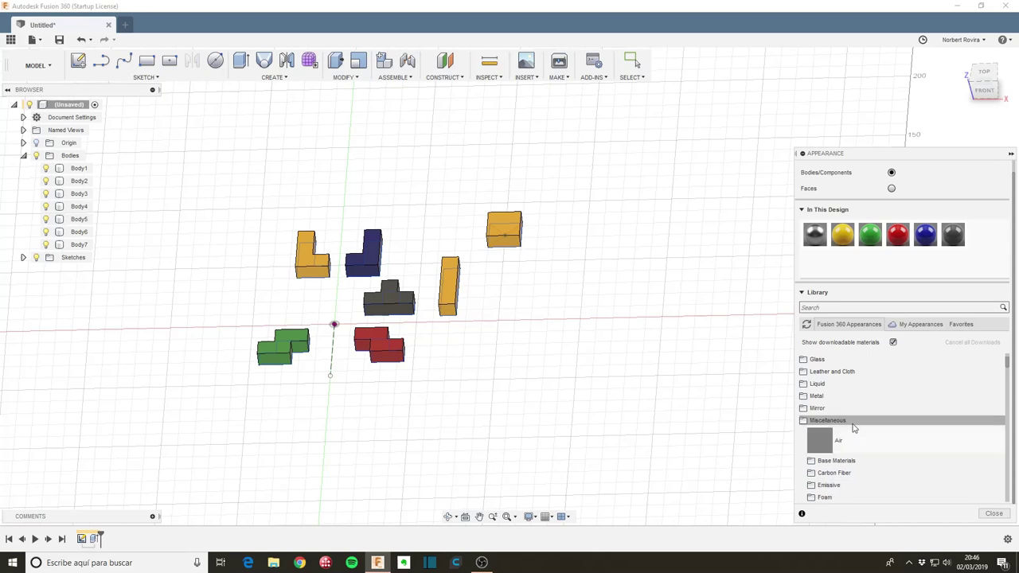
Step: Examine the Glass, textured glass and Finish appearances, and close the appearance settings
{"action": "left_click", "coordinate": [843, 363]}
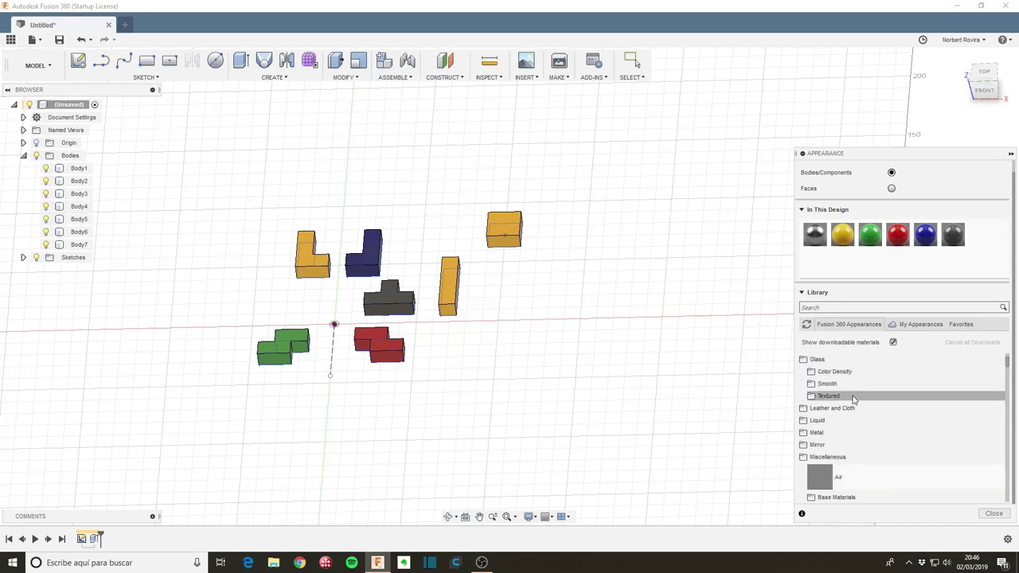
{"action": "left_click", "coordinate": [854, 396]}
{"action": "scroll", "coordinate": [856, 407], "scroll_direction": "down", "scroll_amount": 1}
{"action": "scroll", "coordinate": [855, 404], "scroll_direction": "down", "scroll_amount": 5}
{"action": "scroll", "coordinate": [855, 403], "scroll_direction": "up", "scroll_amount": 6}
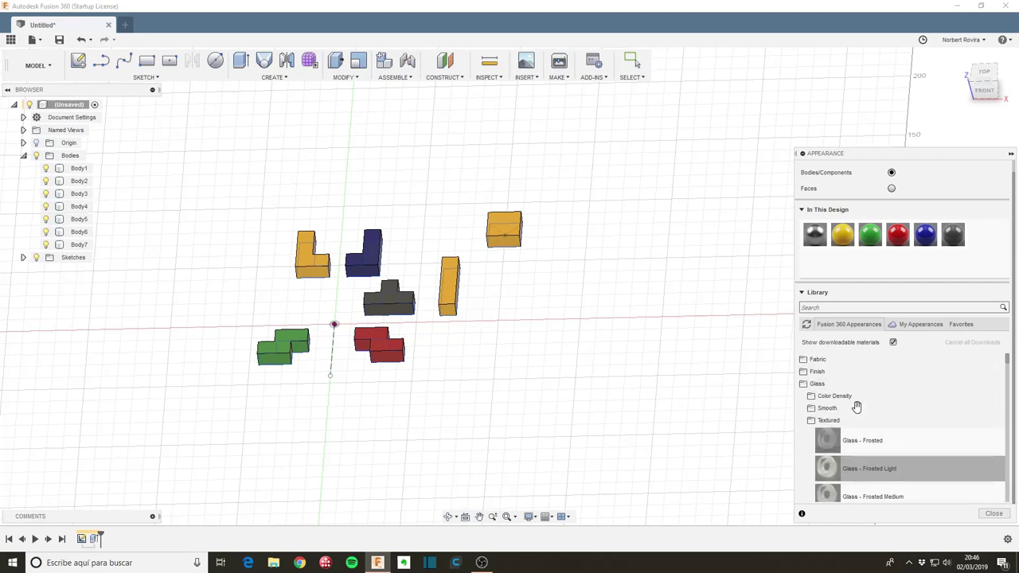
{"action": "scroll", "coordinate": [851, 398], "scroll_direction": "up", "scroll_amount": 1}
{"action": "left_click", "coordinate": [848, 386]}
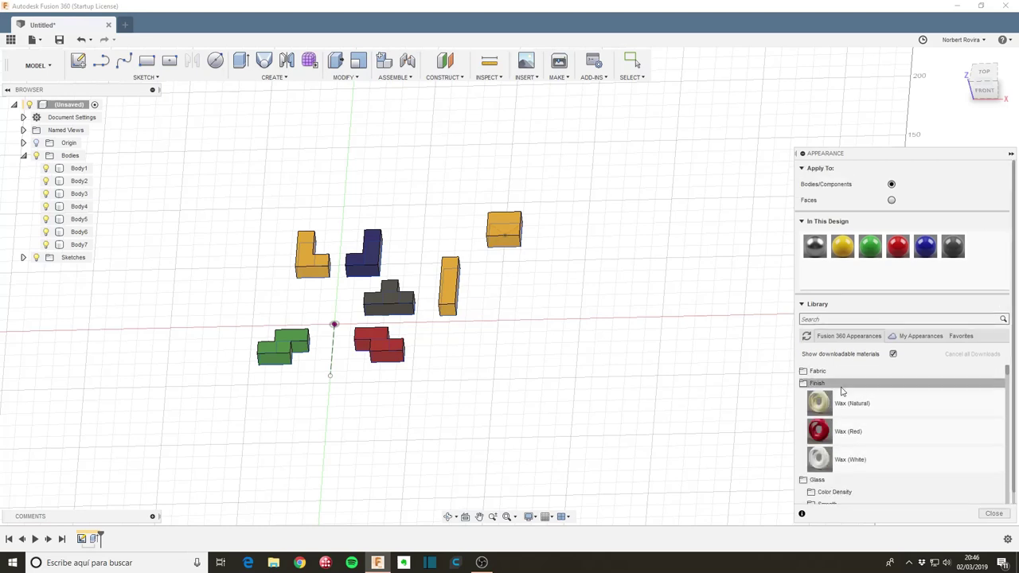
{"action": "left_click", "coordinate": [991, 514]}
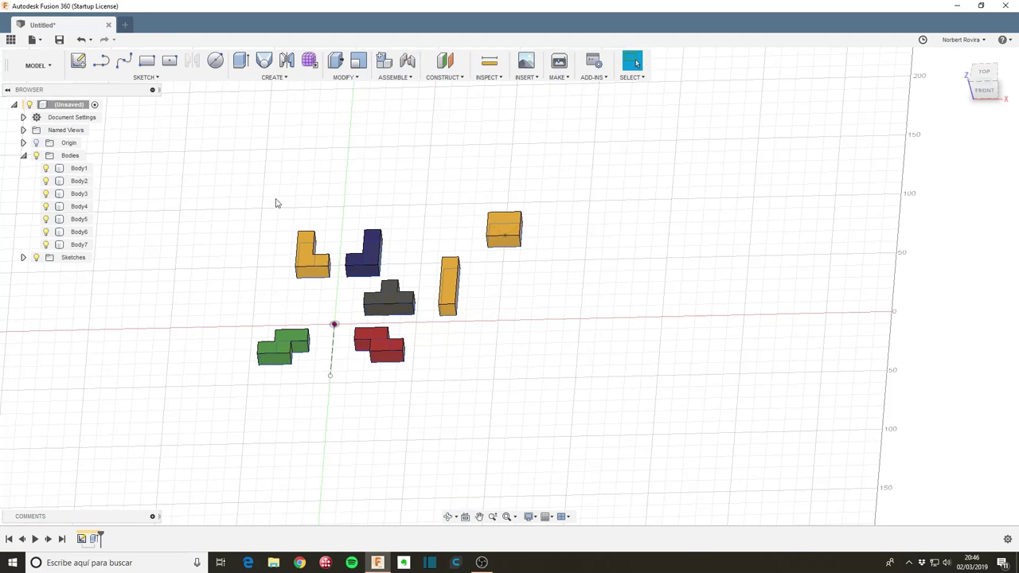
Step: Create components from all seven bodies, Body1 to Body7
{"action": "key", "text": "m"}
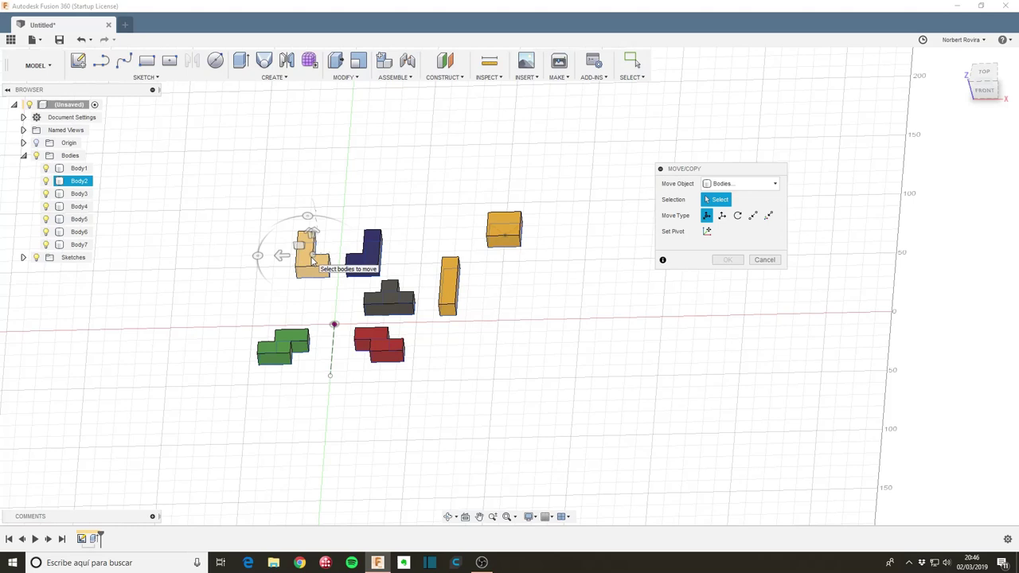
{"action": "left_click", "coordinate": [765, 260]}
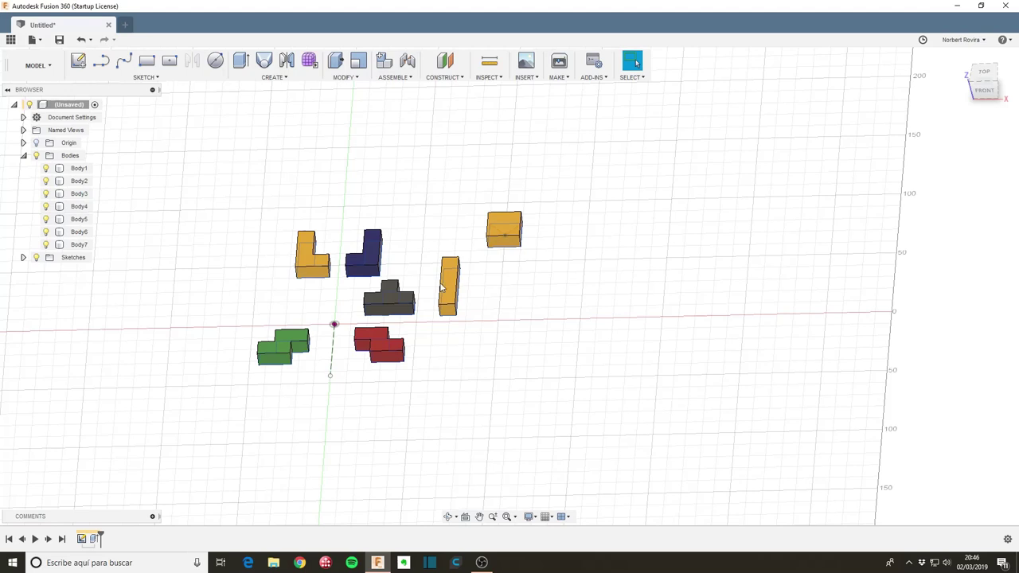
{"action": "scroll", "coordinate": [359, 312], "scroll_direction": "up", "scroll_amount": 1}
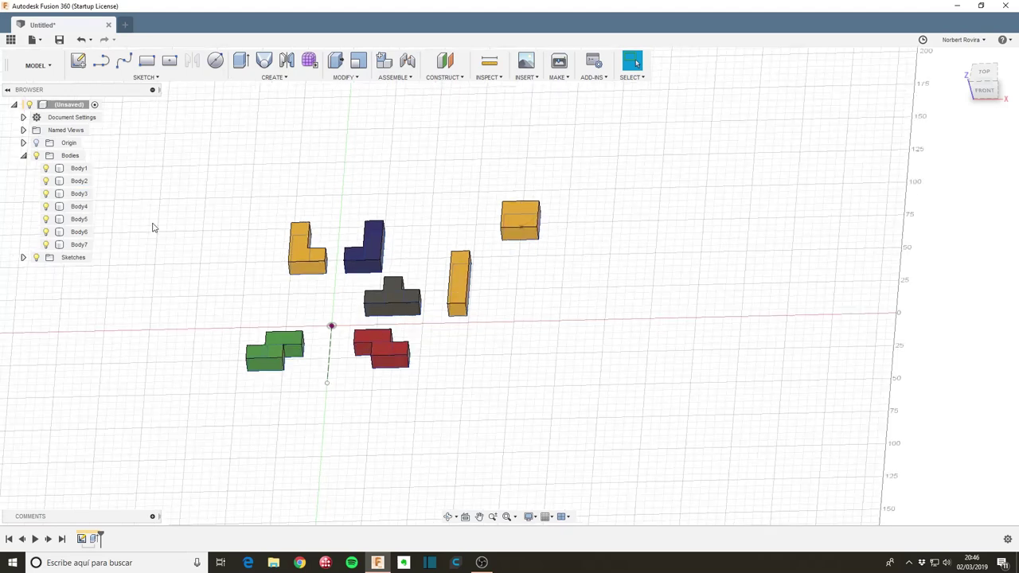
{"action": "left_click", "coordinate": [80, 169]}
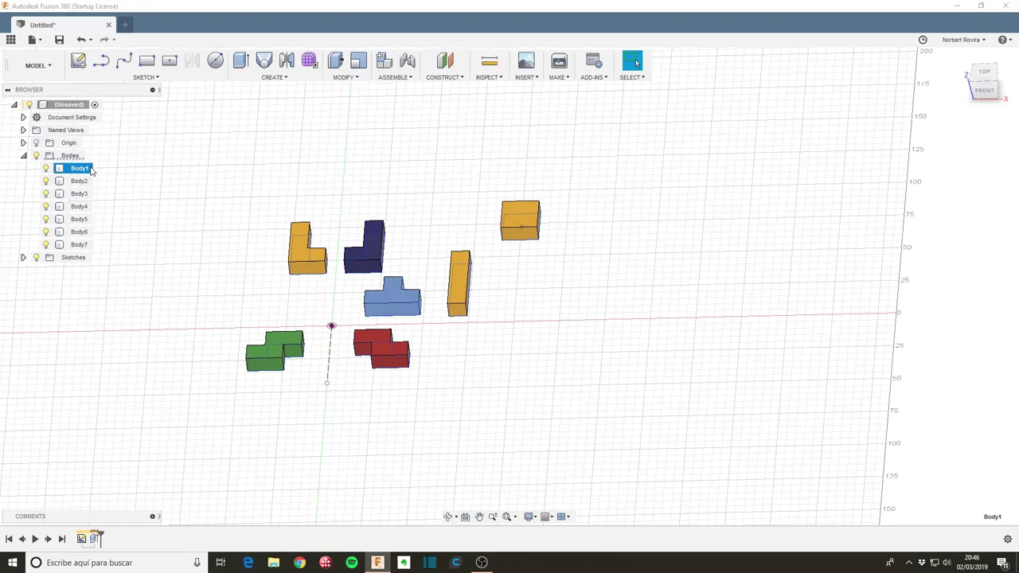
{"action": "left_click", "coordinate": [79, 244], "text": "shift"}
{"action": "right_click", "coordinate": [84, 195]}
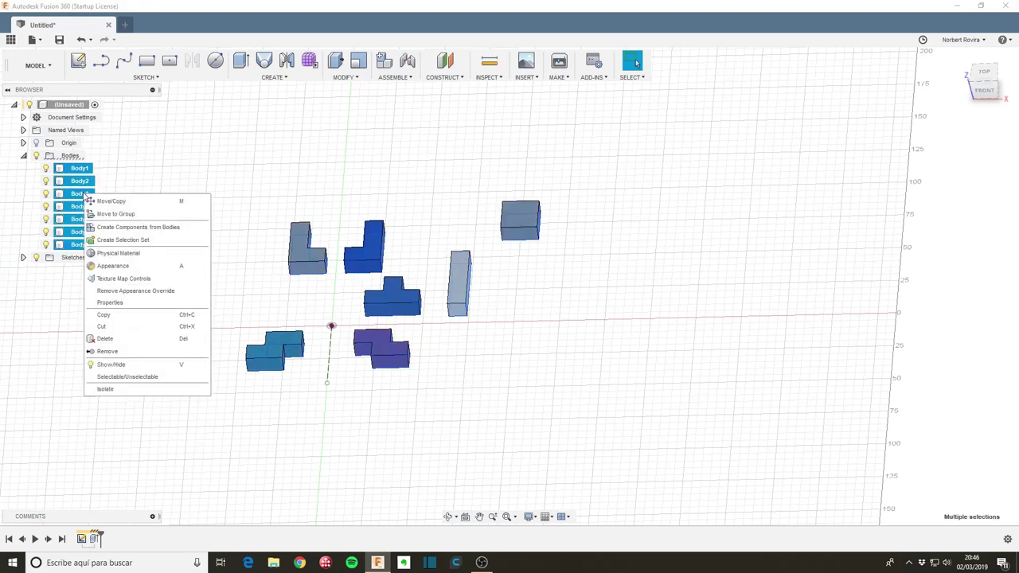
{"action": "left_click", "coordinate": [139, 227]}
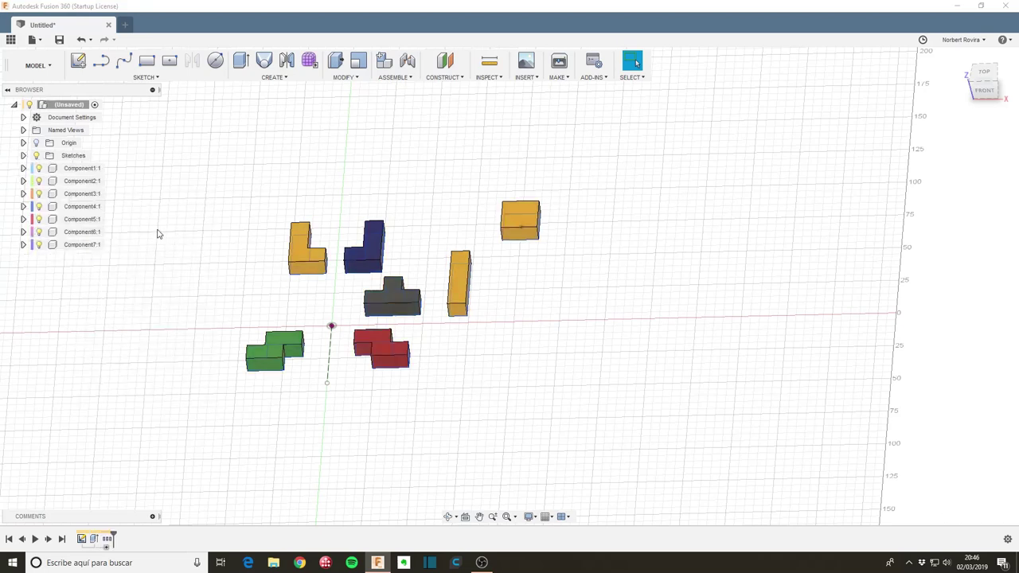
Step: Highlight Component1 to identify which piece it is
{"action": "left_click", "coordinate": [93, 169]}
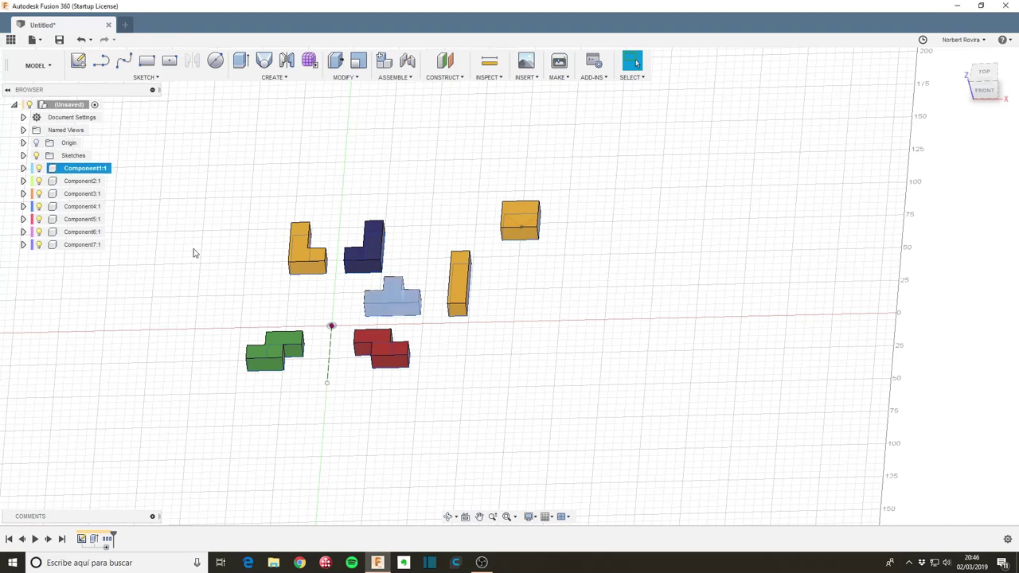
{"action": "left_click", "coordinate": [123, 176]}
{"action": "left_click", "coordinate": [83, 168]}
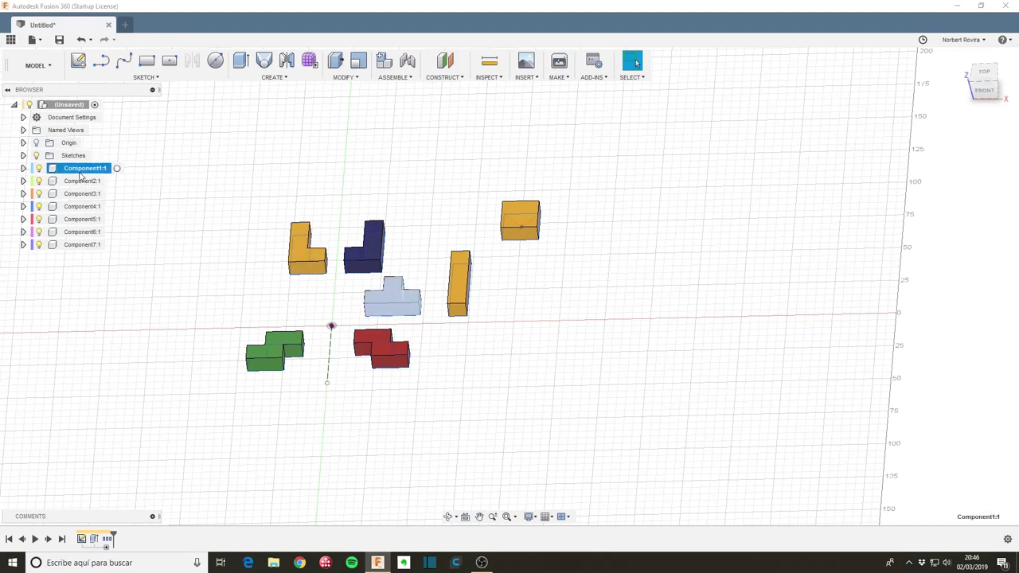
Step: Rotate Component2, the yellow L piece, by -90 degrees about the Y axis with Move/Copy
{"action": "left_click", "coordinate": [83, 182]}
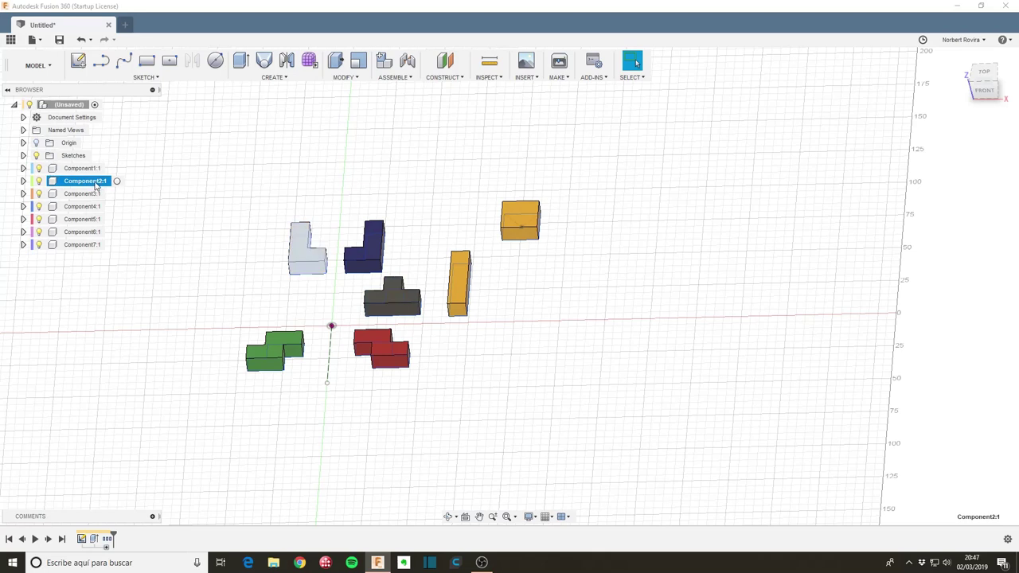
{"action": "right_click", "coordinate": [102, 184]}
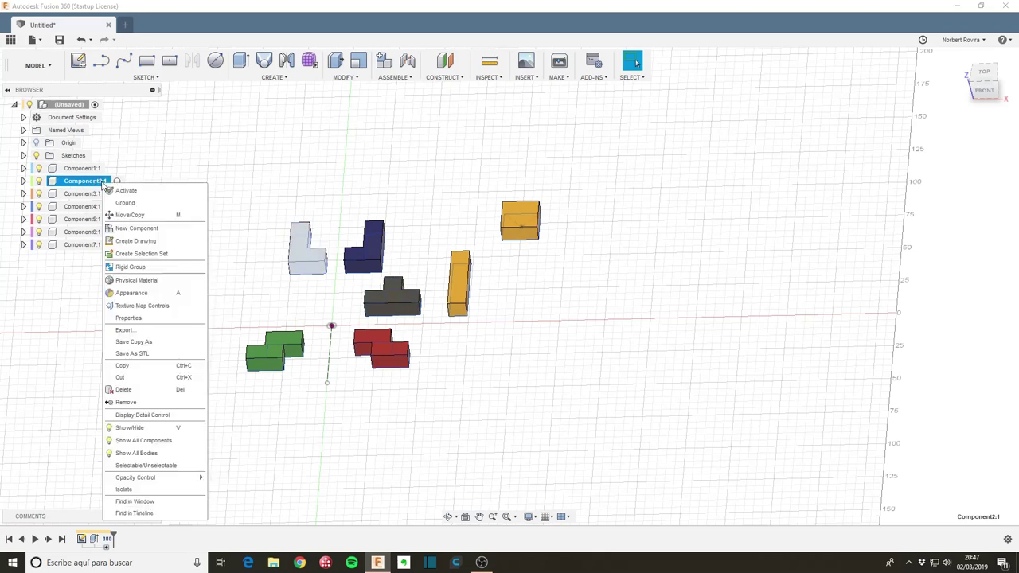
{"action": "left_click", "coordinate": [145, 215]}
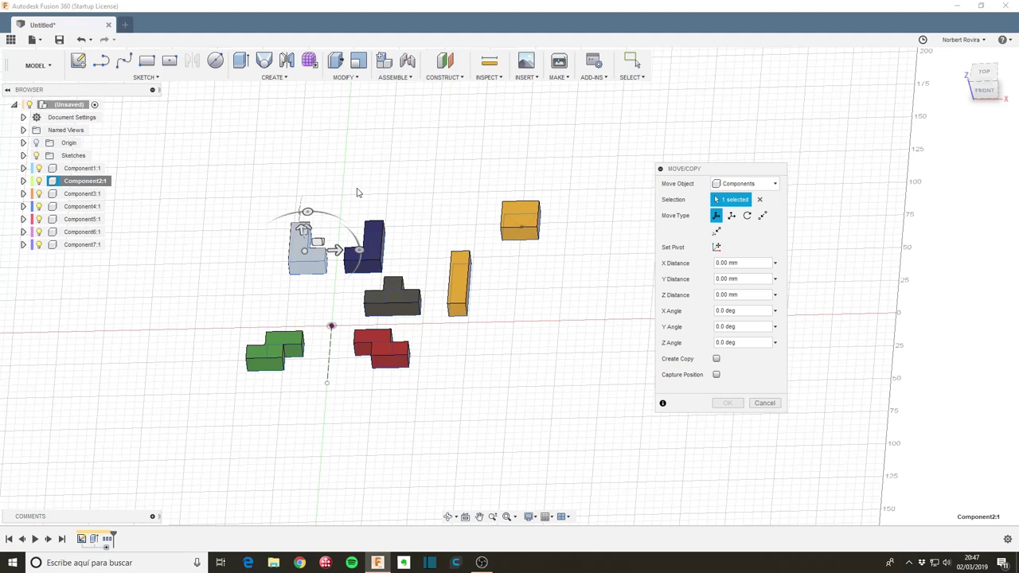
{"action": "middle_click_drag", "start_coordinate": [360, 176], "coordinate": [332, 244], "text": "shift"}
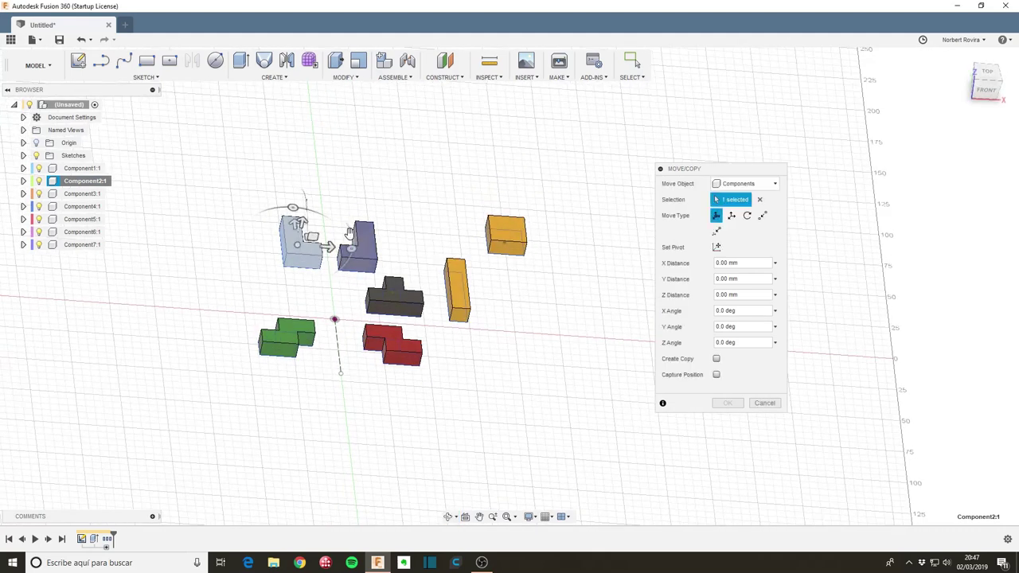
{"action": "left_click", "coordinate": [351, 249]}
{"action": "left_click_drag", "start_coordinate": [351, 249], "coordinate": [307, 205]}
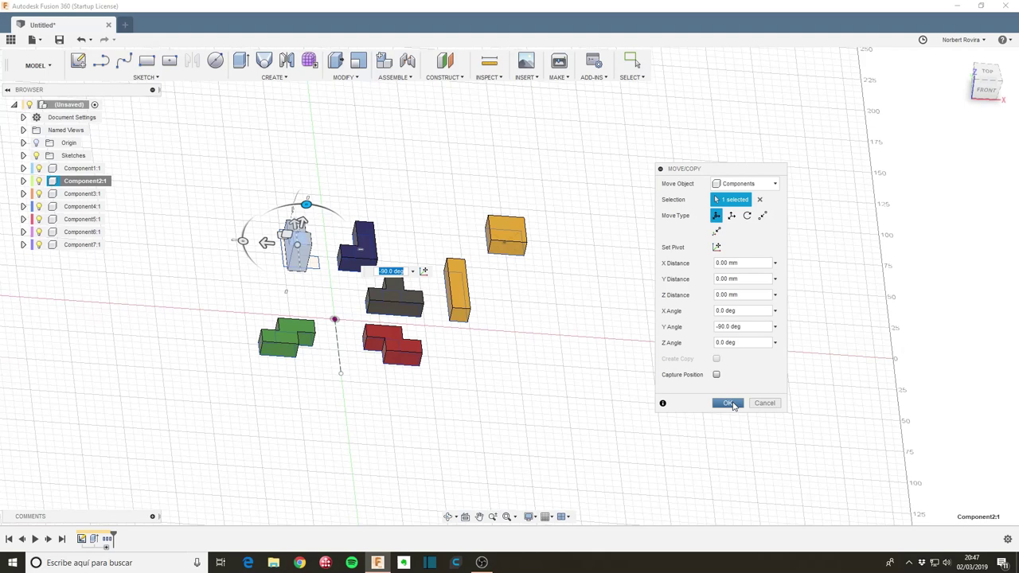
{"action": "left_click", "coordinate": [727, 403]}
Step: Hide all the sketches in the design
{"action": "middle_click_drag", "start_coordinate": [310, 289], "coordinate": [188, 242], "text": "shift"}
{"action": "left_click", "coordinate": [35, 156]}
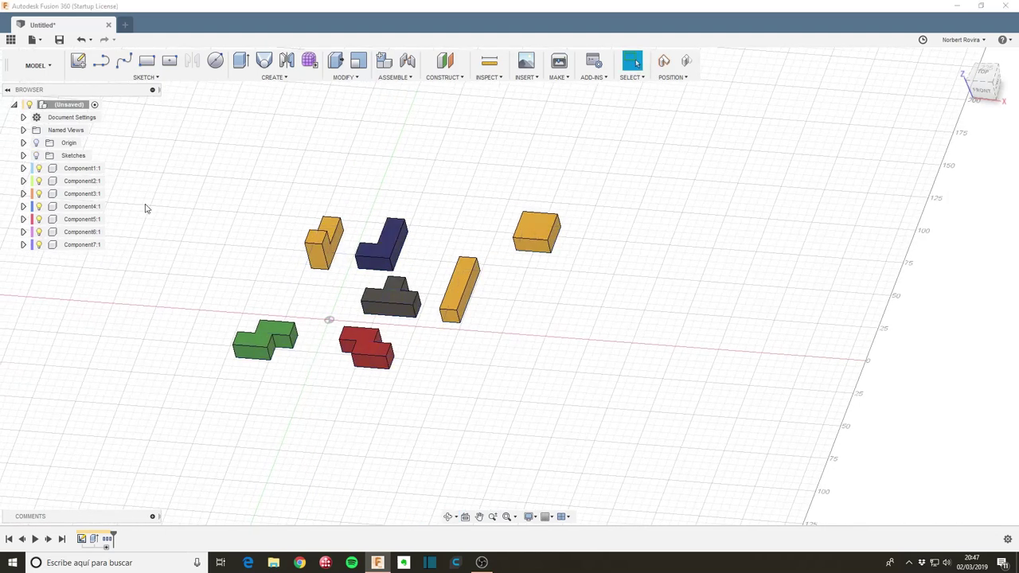
{"action": "left_click", "coordinate": [91, 193]}
{"action": "left_click", "coordinate": [353, 242]}
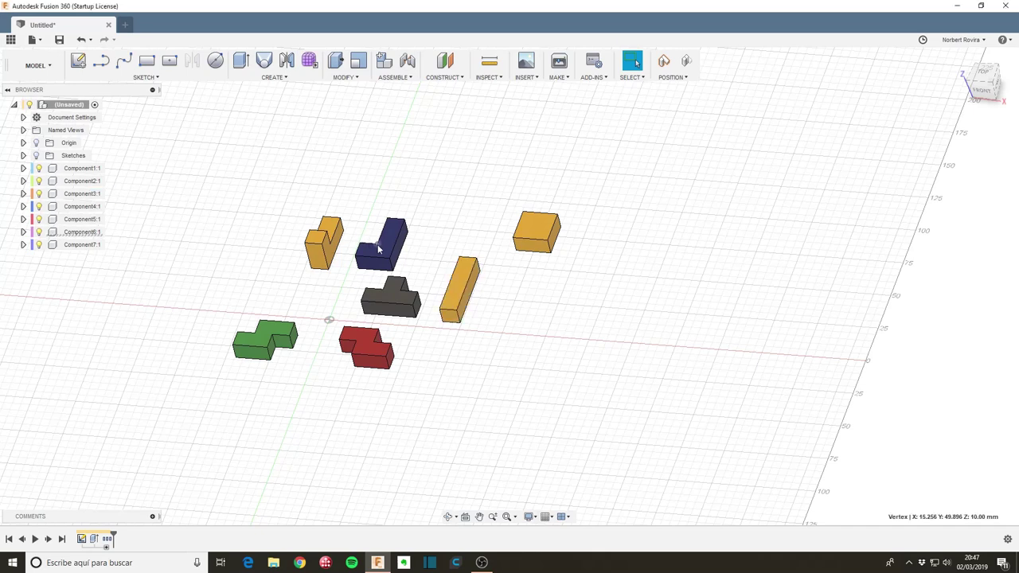
Step: Start moving Component6, the dark blue L piece, and rotate it by -90 degrees about the X axis
{"action": "left_click", "coordinate": [381, 258]}
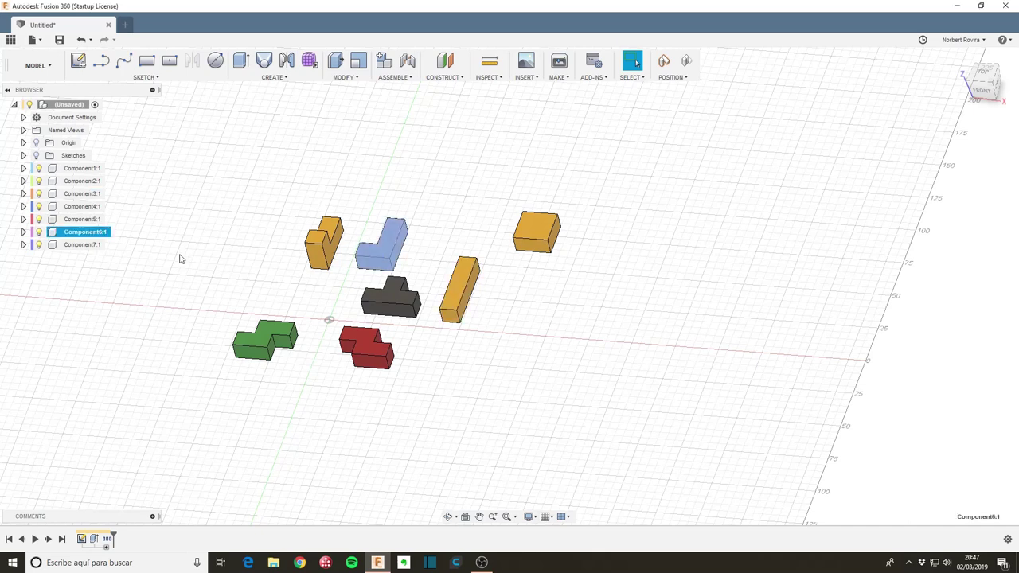
{"action": "right_click", "coordinate": [103, 233]}
{"action": "left_click", "coordinate": [164, 268]}
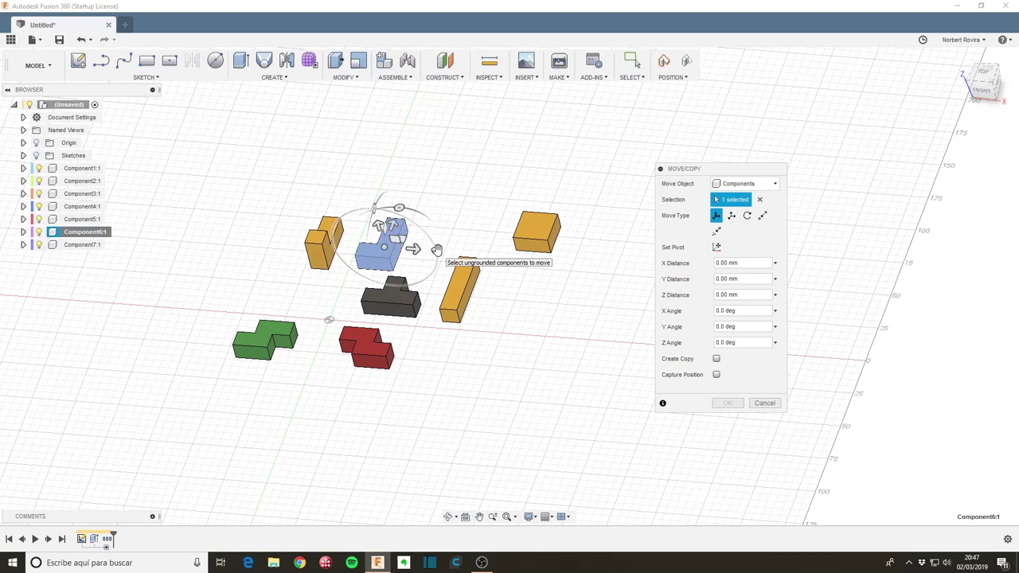
{"action": "middle_click_drag", "start_coordinate": [428, 232], "coordinate": [388, 208], "text": "shift"}
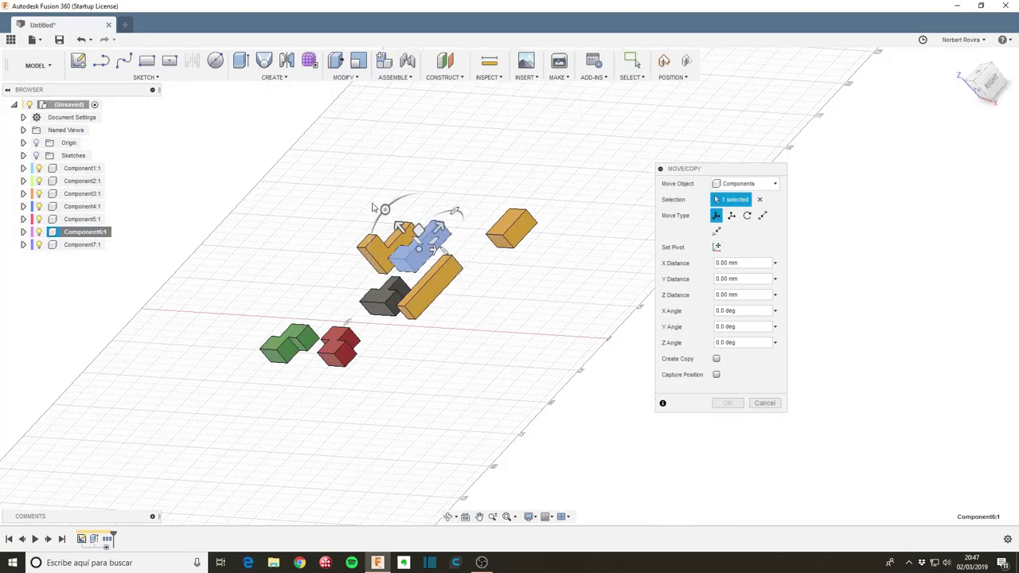
{"action": "left_click_drag", "start_coordinate": [389, 208], "coordinate": [454, 211]}
{"action": "middle_click_drag", "start_coordinate": [230, 310], "coordinate": [383, 245], "text": "shift"}
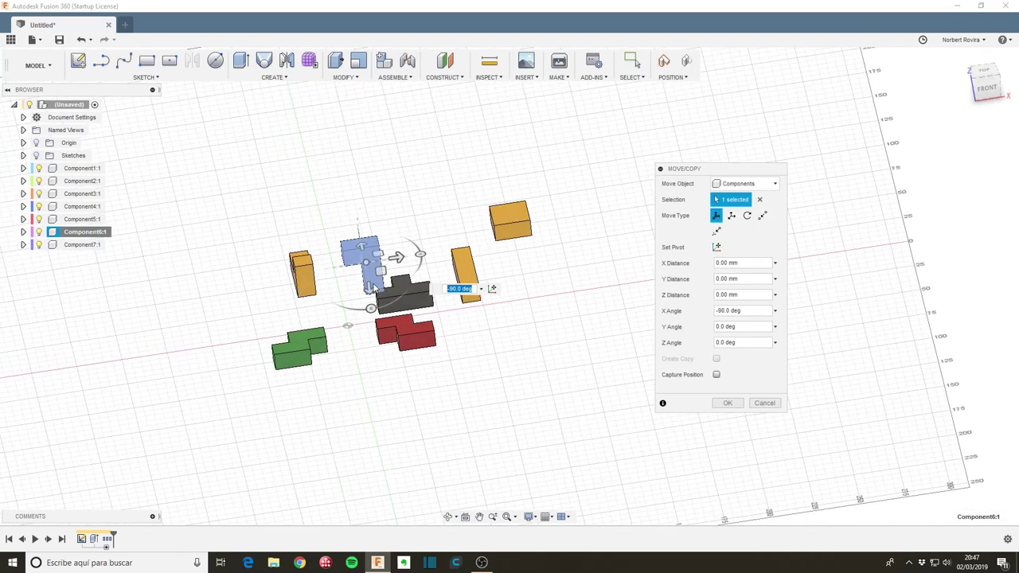
Step: Shift the dark blue piece -20 mm along its Y direction and -20 mm along X
{"action": "left_click_drag", "start_coordinate": [369, 287], "coordinate": [366, 257]}
{"action": "middle_click_drag", "start_coordinate": [341, 325], "coordinate": [331, 363], "text": "shift"}
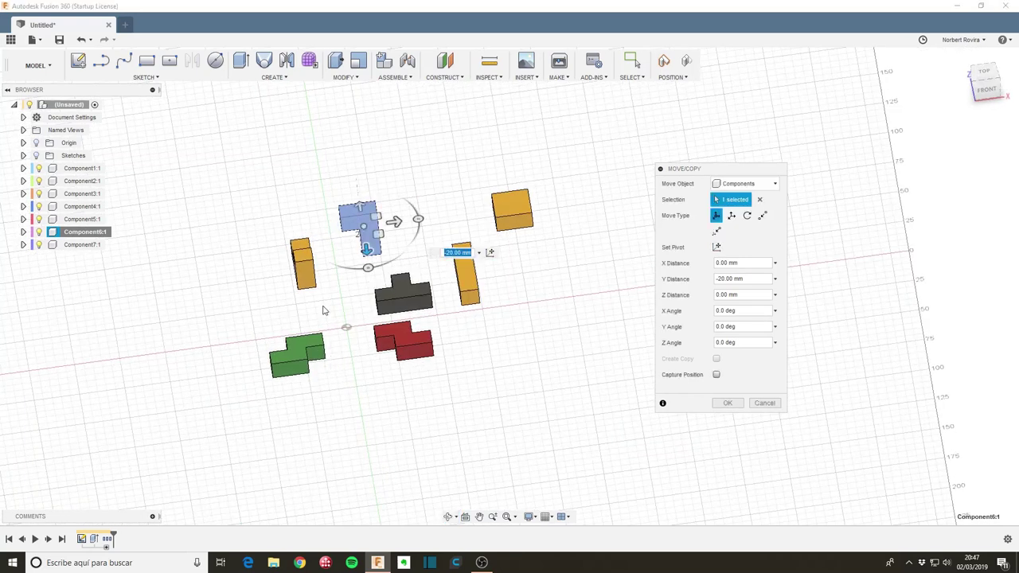
{"action": "left_click_drag", "start_coordinate": [396, 221], "coordinate": [360, 226]}
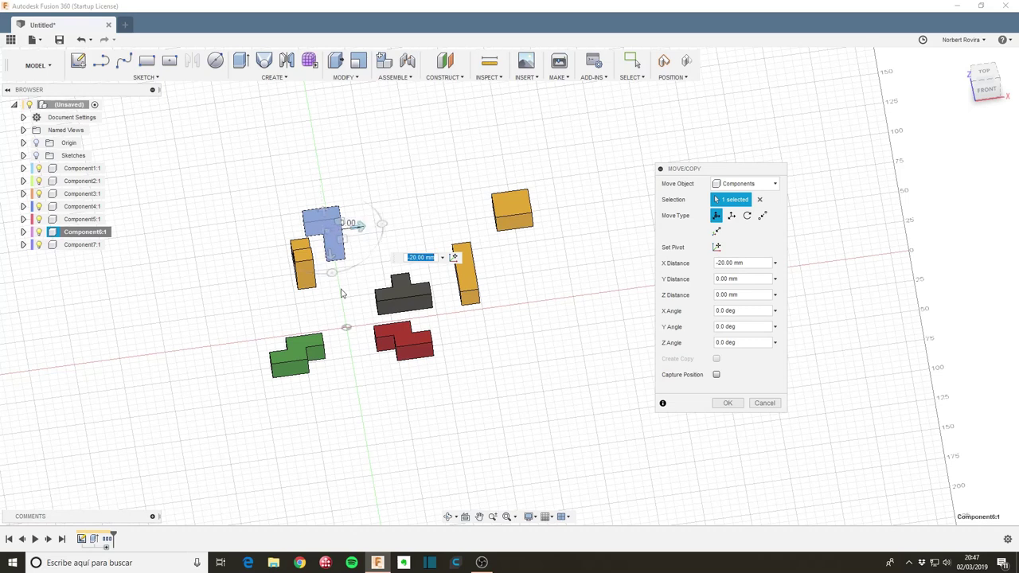
{"action": "mouse_move", "coordinate": [269, 293]}
{"action": "middle_mouse_down", "text": "shift"}
{"action": "mouse_move", "coordinate": [273, 310]}
{"action": "mouse_move", "coordinate": [250, 312]}
{"action": "mouse_move", "coordinate": [246, 291]}
{"action": "mouse_move", "coordinate": [266, 294]}
{"action": "middle_mouse_up", "text": "shift"}
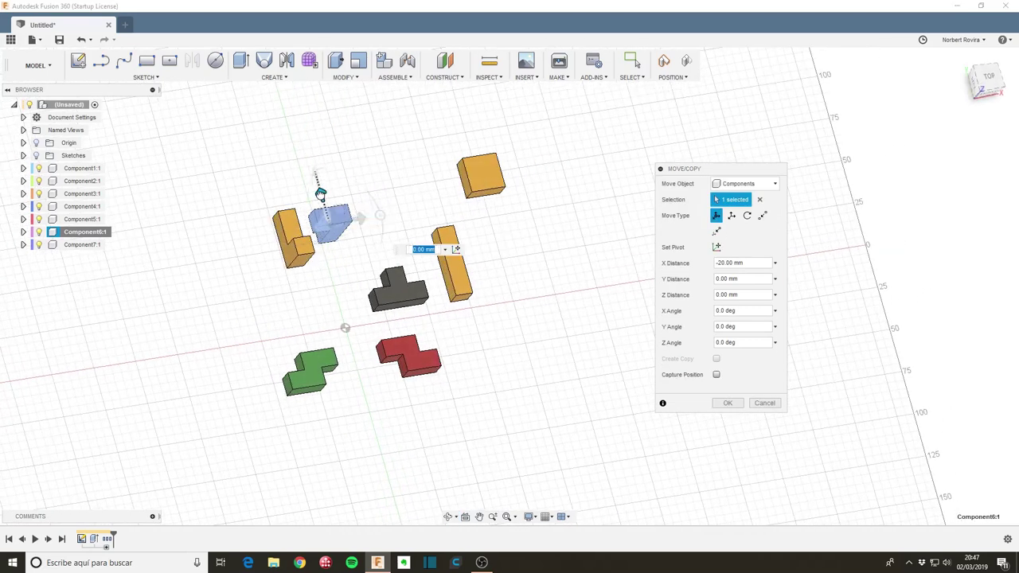
Step: Move the dark blue piece 10 mm along its Y direction and apply the move
{"action": "left_click_drag", "start_coordinate": [319, 194], "coordinate": [320, 199]}
{"action": "middle_click_drag", "start_coordinate": [320, 200], "coordinate": [310, 257], "text": "shift"}
{"action": "left_click_drag", "start_coordinate": [391, 250], "coordinate": [398, 285]}
{"action": "middle_click_drag", "start_coordinate": [398, 284], "coordinate": [350, 380], "text": "shift"}
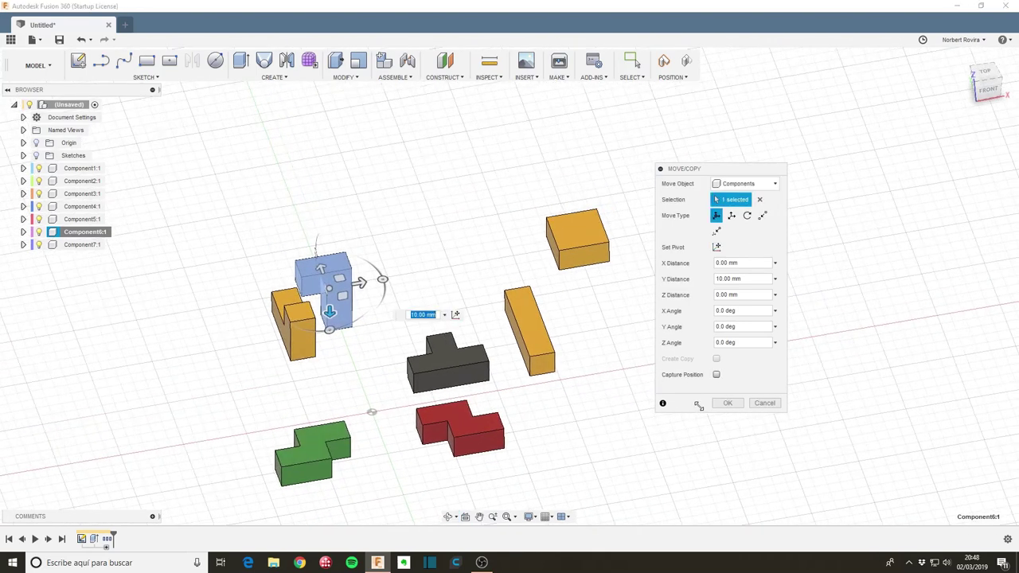
{"action": "left_click", "coordinate": [726, 403]}
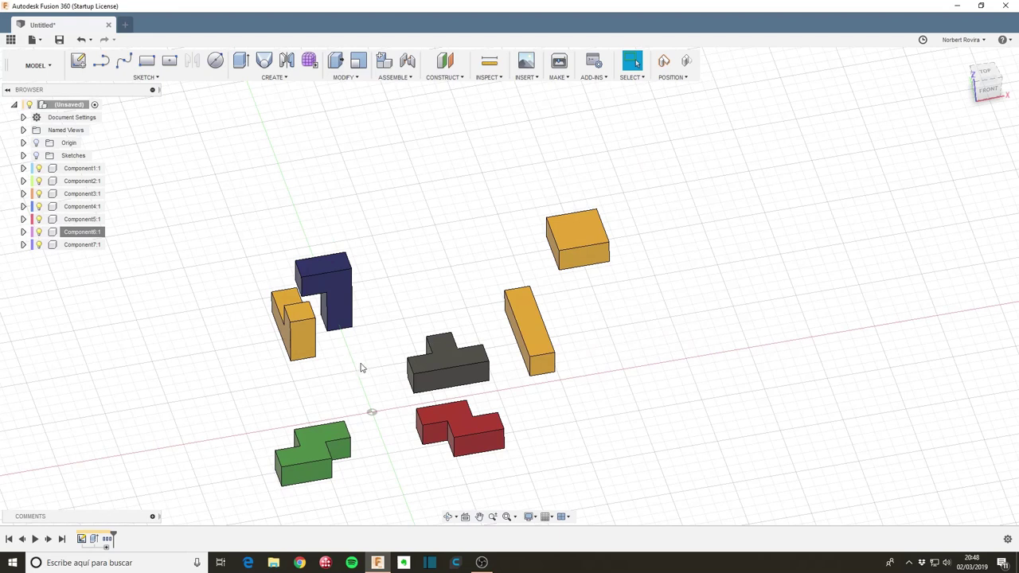
Step: Start a Joint and capture the current position of the moved components
{"action": "middle_click_drag", "start_coordinate": [361, 367], "coordinate": [323, 374], "text": "shift"}
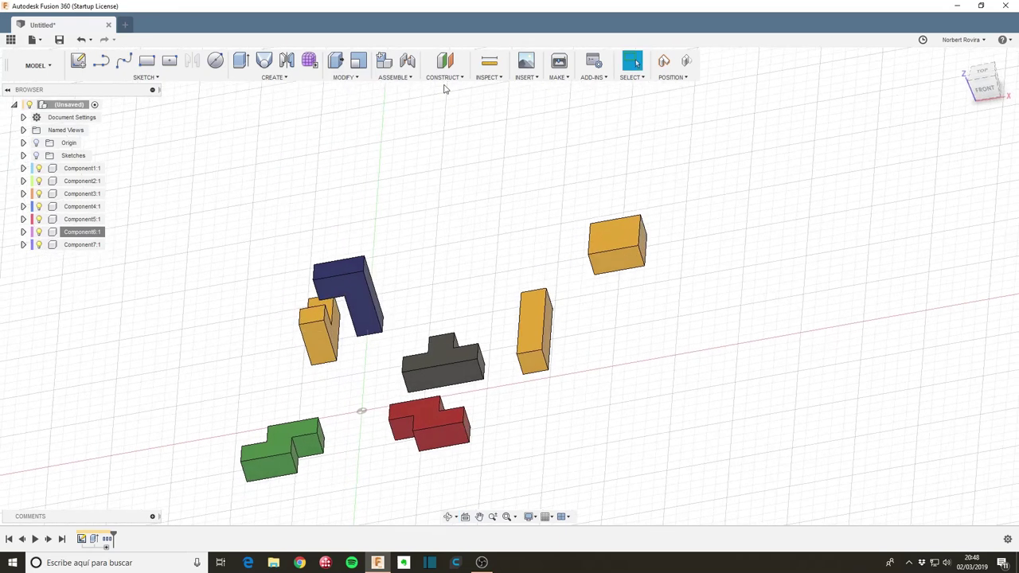
{"action": "left_click", "coordinate": [407, 78]}
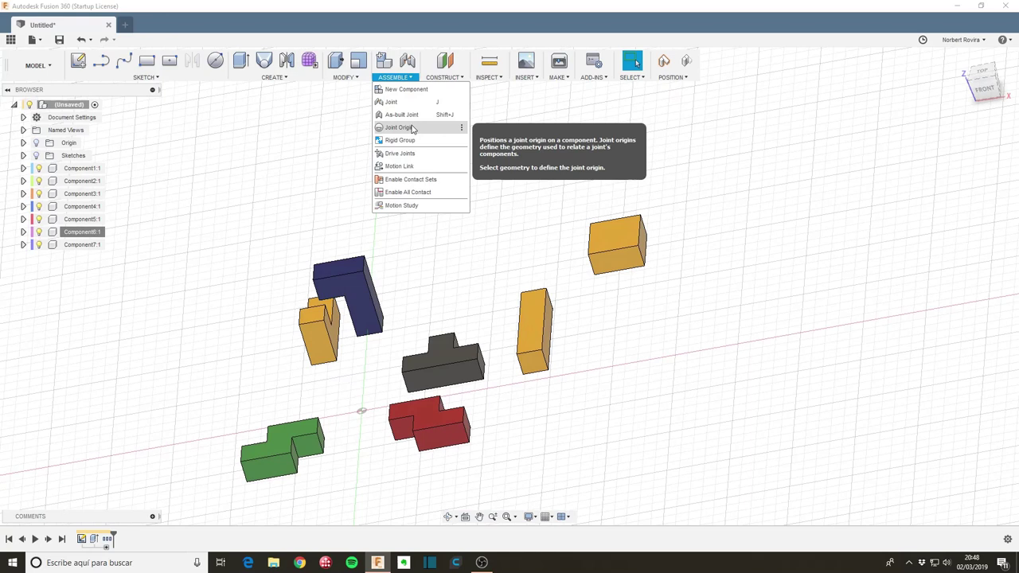
{"action": "left_click", "coordinate": [413, 104]}
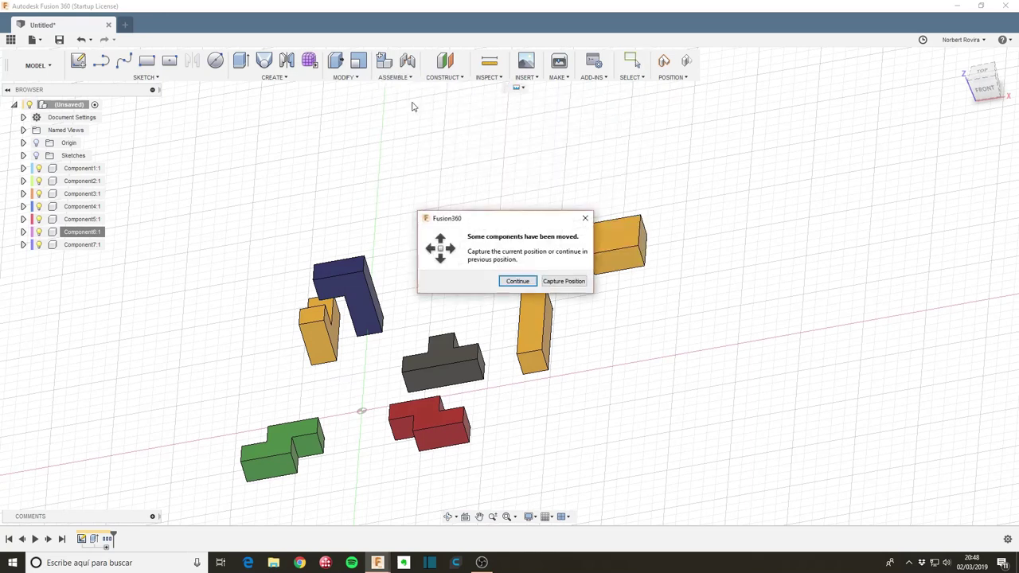
{"action": "left_click", "coordinate": [566, 282]}
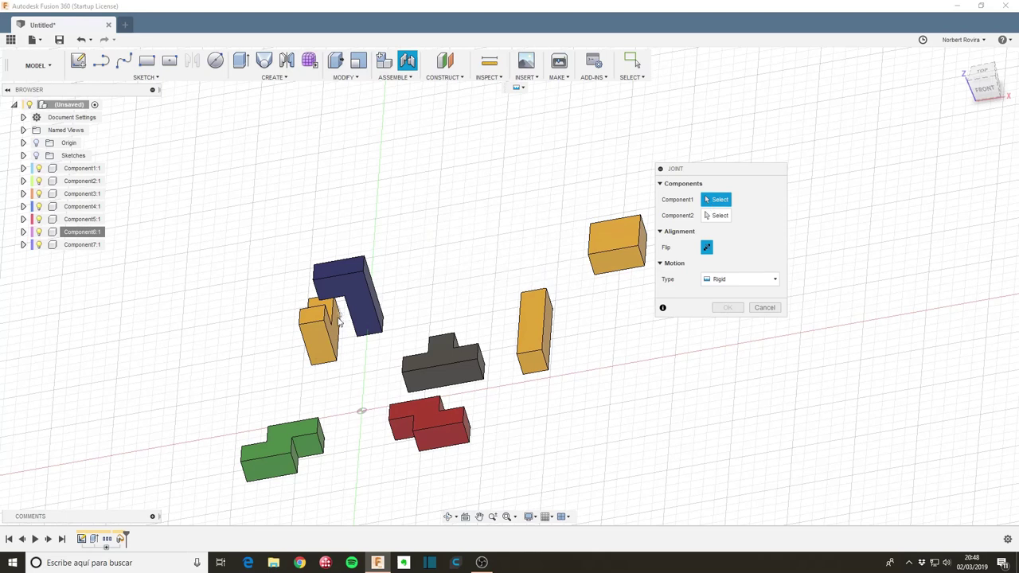
Step: Create a rigid joint that attaches the yellow L piece to the end face of the dark blue piece
{"action": "middle_click_drag", "start_coordinate": [338, 321], "coordinate": [297, 298], "text": "shift"}
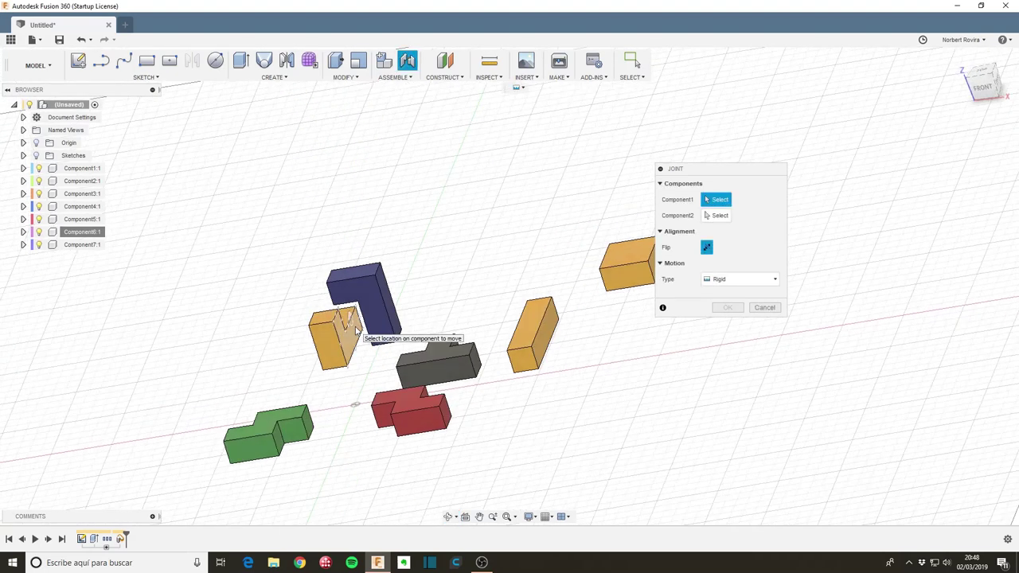
{"action": "left_click", "coordinate": [336, 342]}
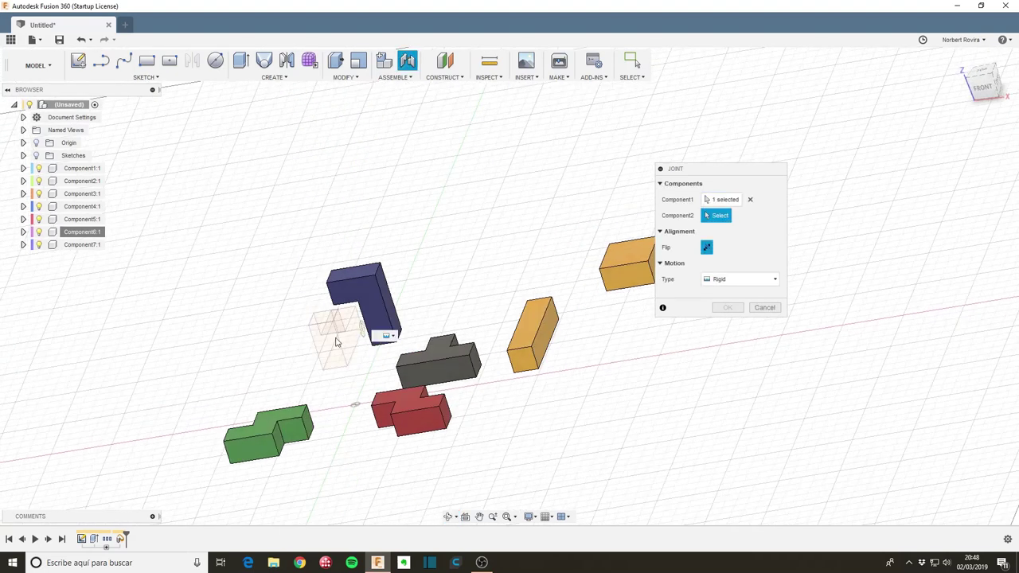
{"action": "middle_click_drag", "start_coordinate": [263, 327], "coordinate": [322, 341], "text": "shift"}
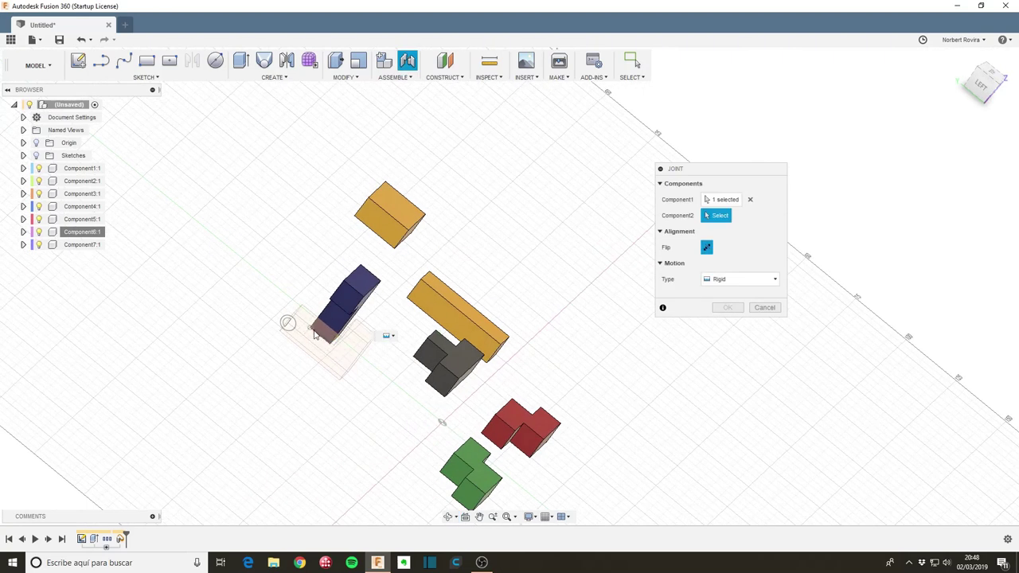
{"action": "left_click", "coordinate": [317, 331]}
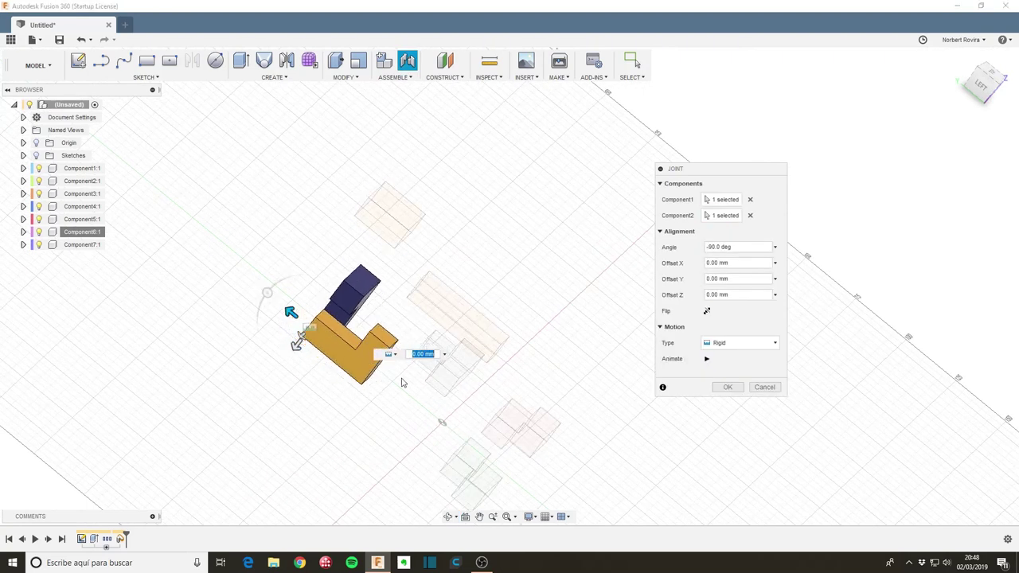
{"action": "middle_click_drag", "start_coordinate": [398, 402], "coordinate": [341, 392], "text": "shift"}
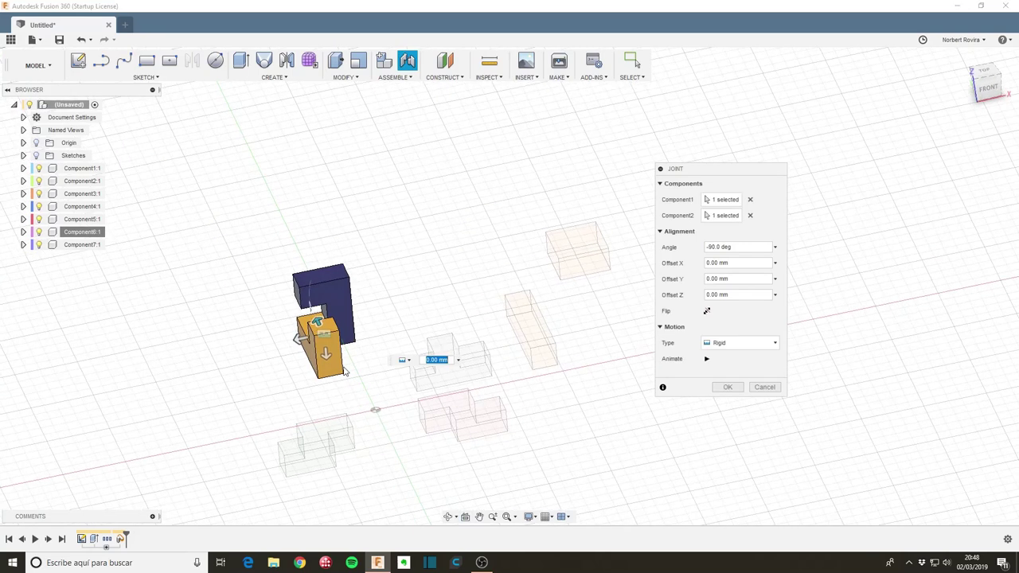
{"action": "left_click", "coordinate": [727, 388]}
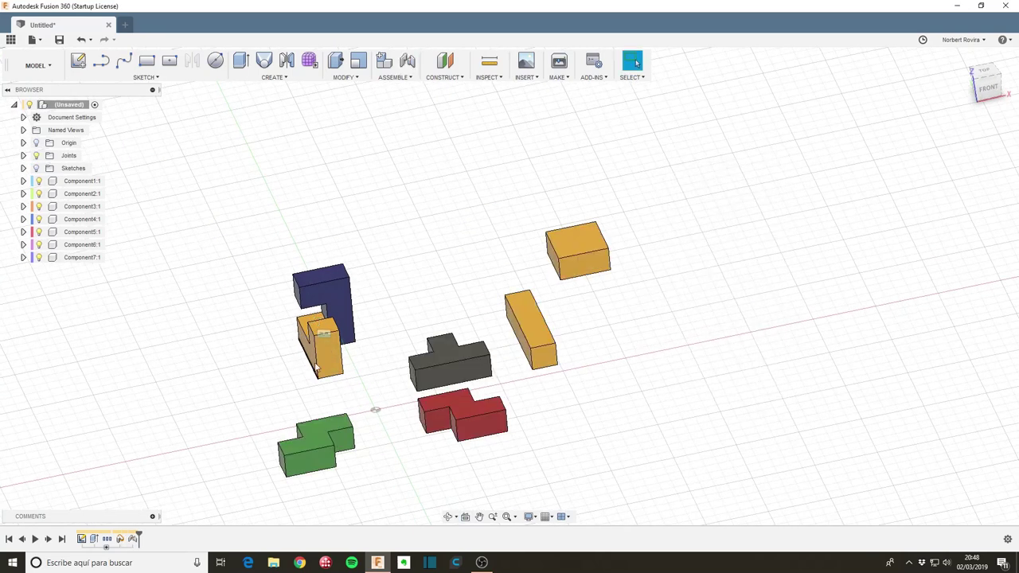
Step: Ground Component2, the yellow L piece, so that it is fixed in place
{"action": "left_click", "coordinate": [324, 369]}
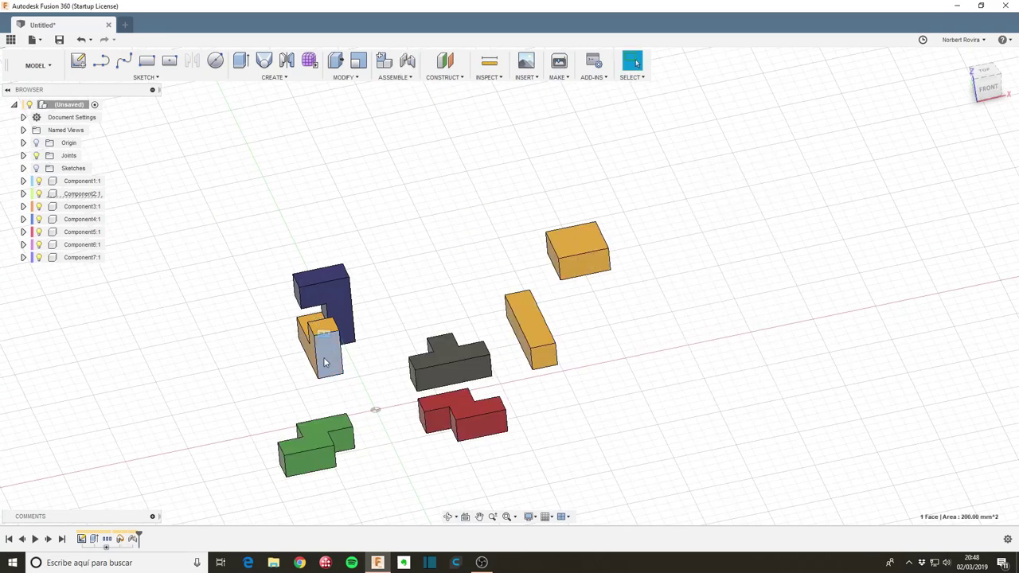
{"action": "right_click", "coordinate": [324, 363]}
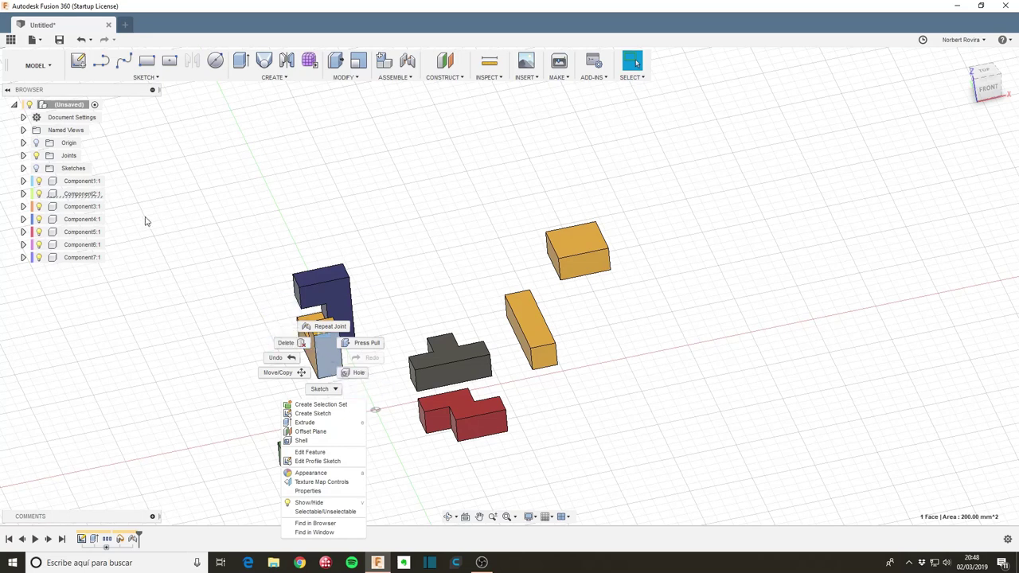
{"action": "left_click", "coordinate": [94, 194]}
{"action": "right_click", "coordinate": [94, 194]}
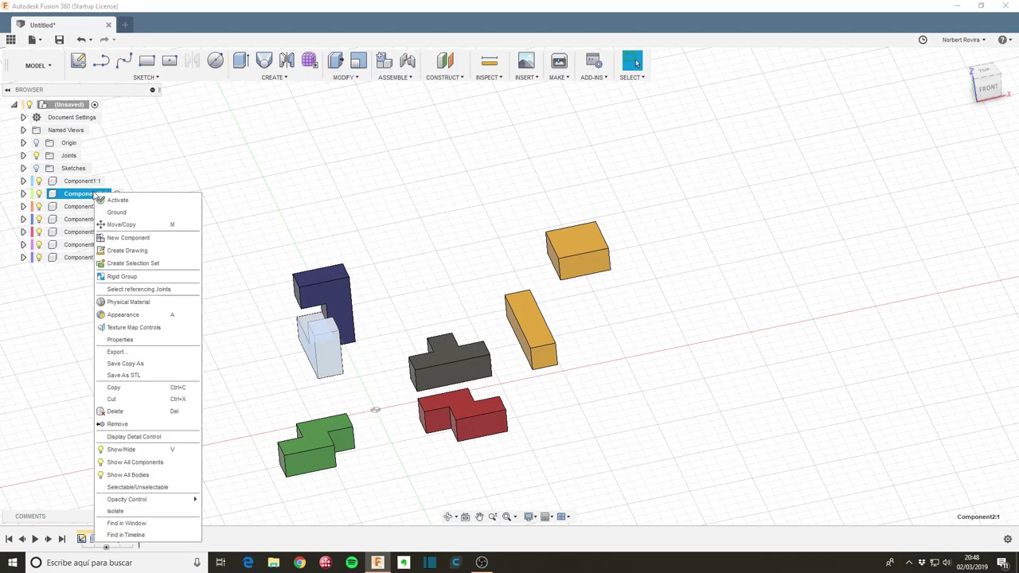
{"action": "left_click", "coordinate": [139, 215]}
{"action": "left_click", "coordinate": [400, 344]}
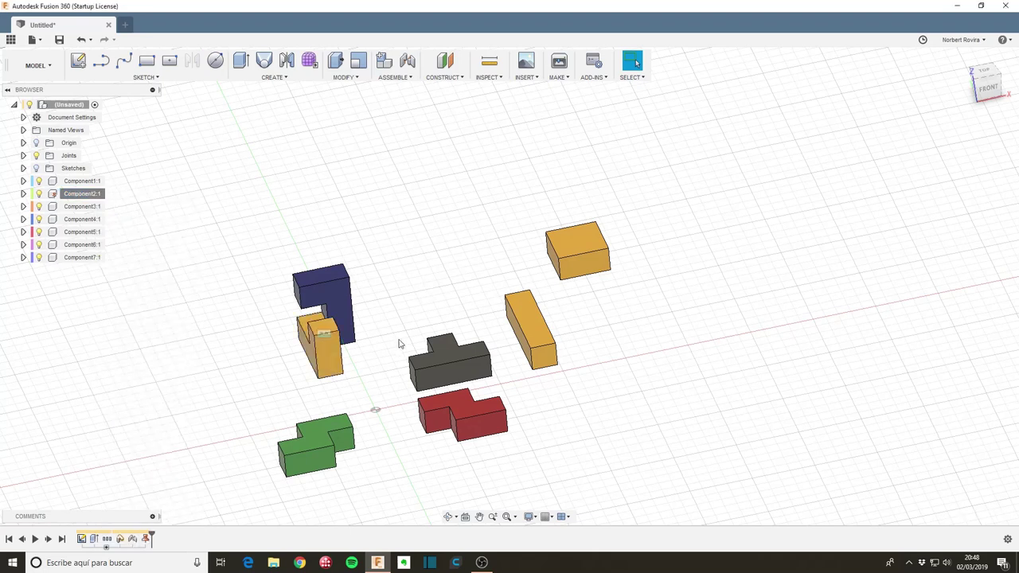
Step: Create a rigid joint between the lower end of the dark blue piece and the grey T piece
{"action": "middle_click_drag", "start_coordinate": [400, 344], "coordinate": [415, 320], "text": "shift"}
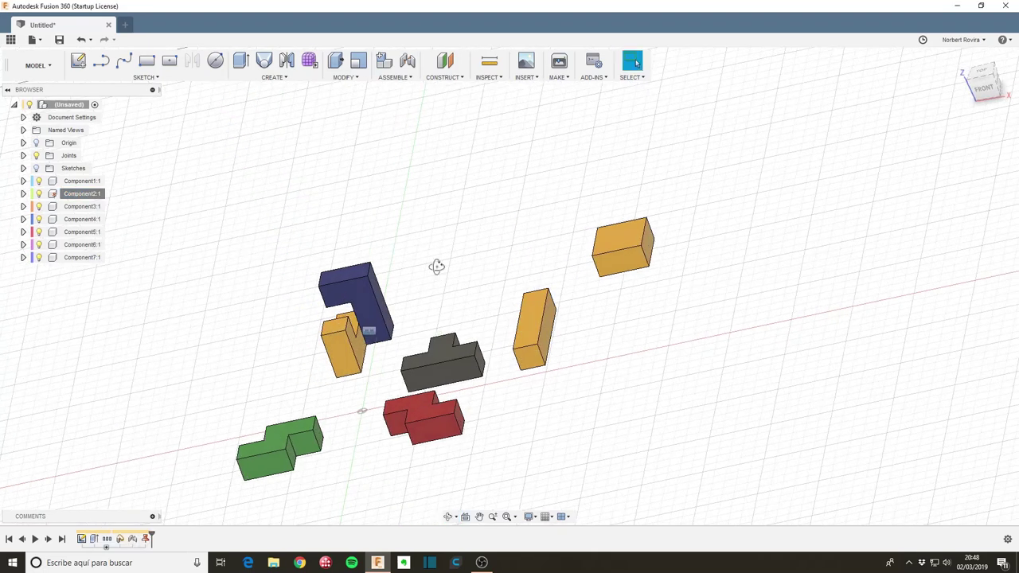
{"action": "middle_click_drag", "start_coordinate": [437, 268], "coordinate": [469, 285], "text": "shift"}
{"action": "scroll", "coordinate": [369, 351], "scroll_direction": "up", "scroll_amount": 3}
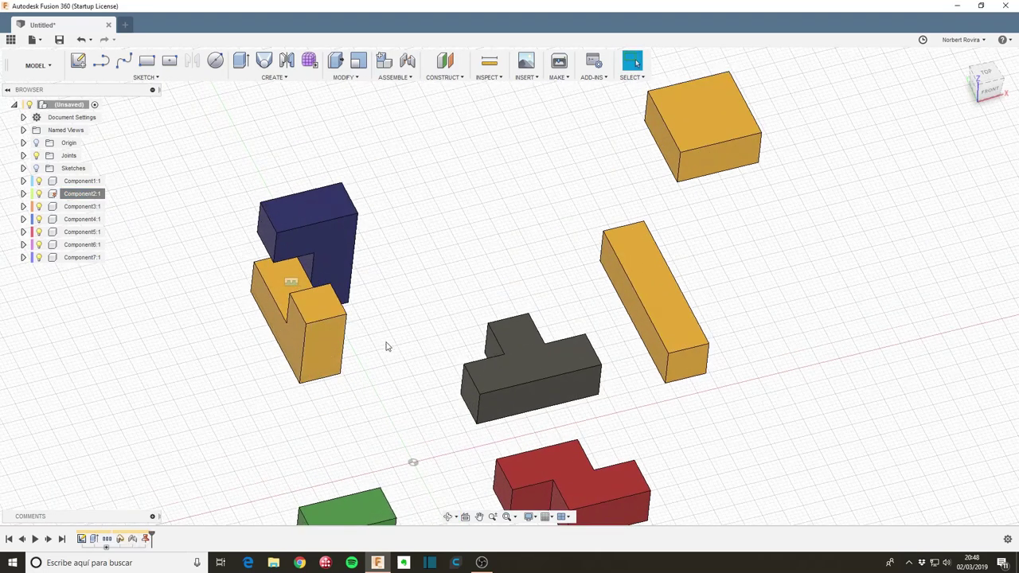
{"action": "middle_click_drag", "start_coordinate": [368, 388], "coordinate": [406, 421], "text": "shift"}
{"action": "key", "text": "j"}
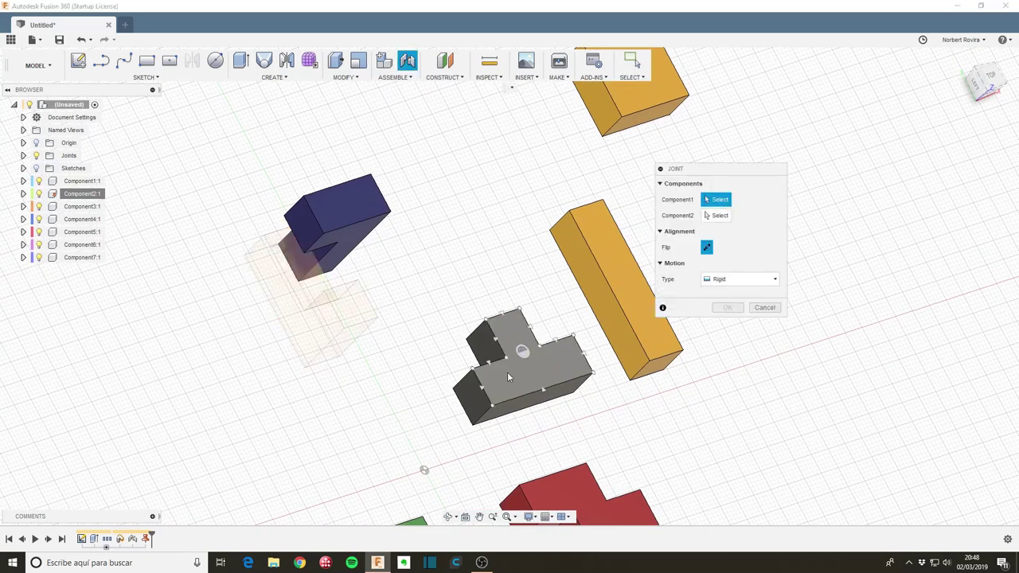
{"action": "left_click", "coordinate": [344, 287]}
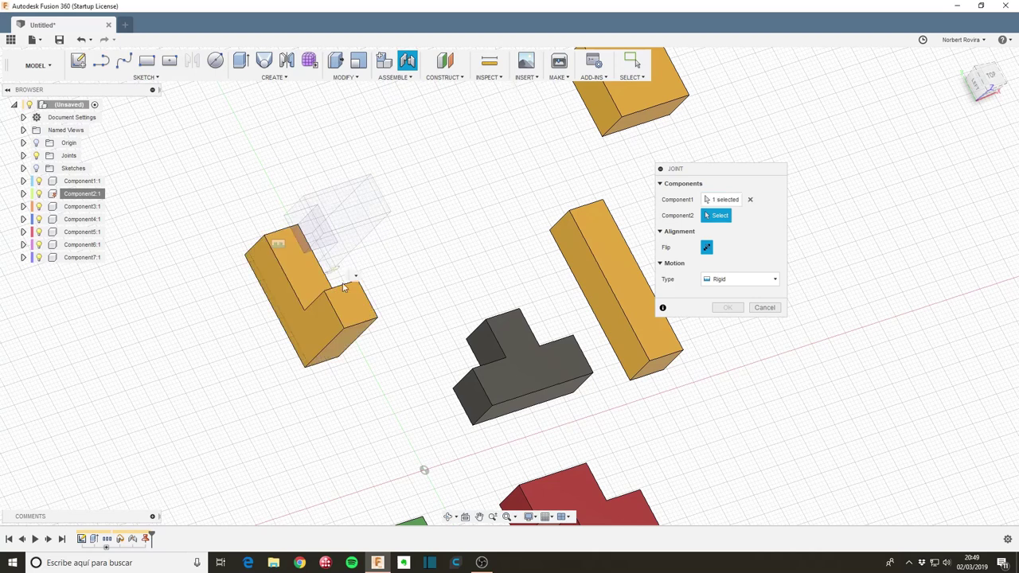
{"action": "middle_click_drag", "start_coordinate": [421, 415], "coordinate": [461, 422], "text": "shift"}
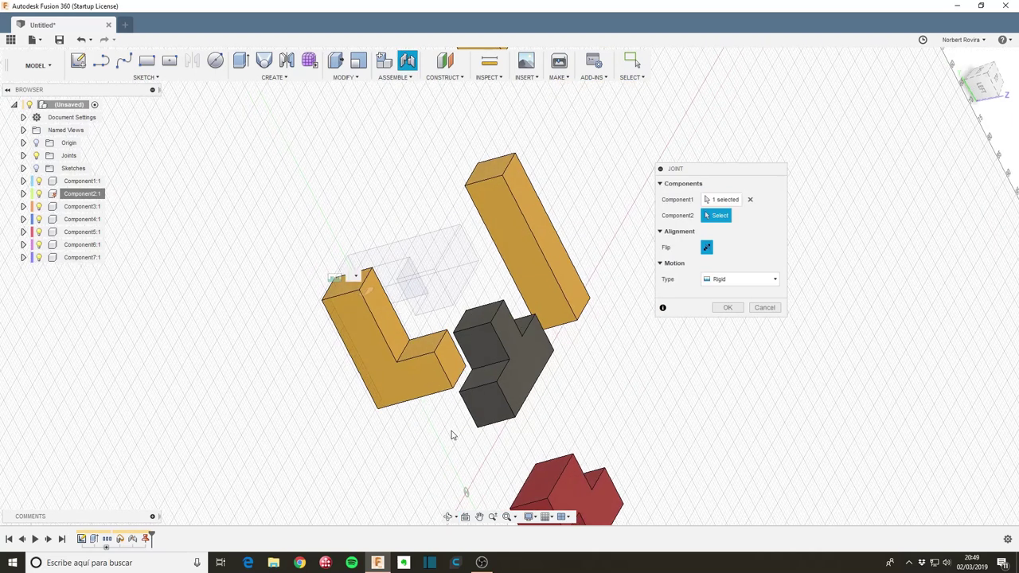
{"action": "left_click", "coordinate": [476, 372]}
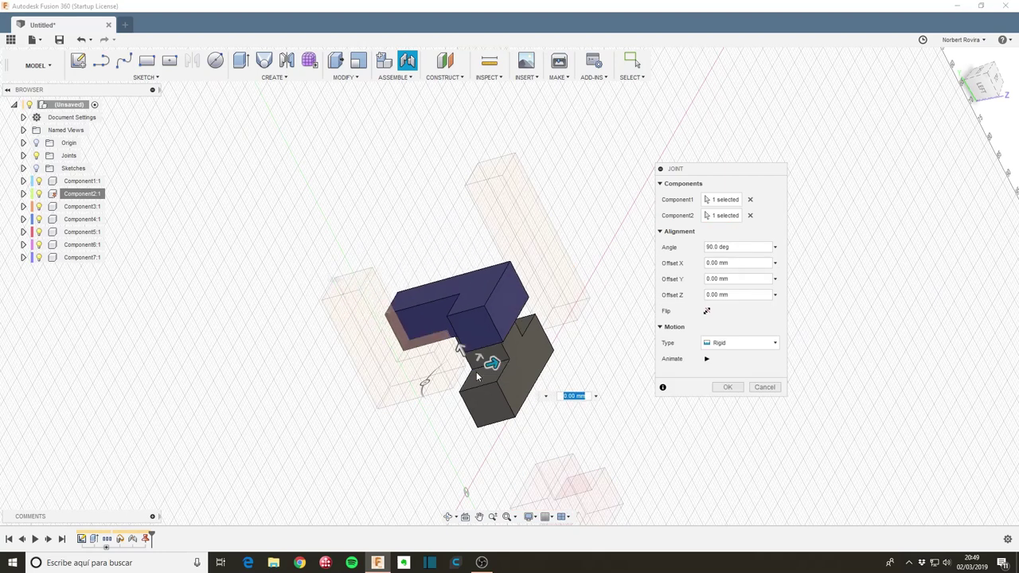
{"action": "middle_click_drag", "start_coordinate": [585, 436], "coordinate": [762, 361], "text": "shift"}
{"action": "left_click", "coordinate": [719, 388]}
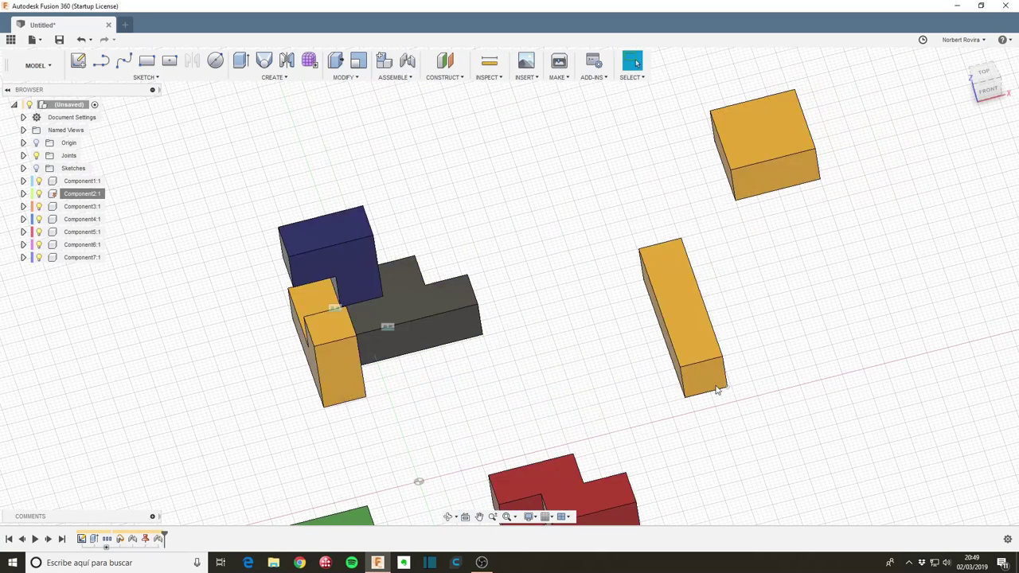
Step: Create a rigid joint that attaches the end corner of the red piece to the lower front corner of the grey T piece
{"action": "middle_click_drag", "start_coordinate": [301, 367], "coordinate": [482, 400], "text": "shift"}
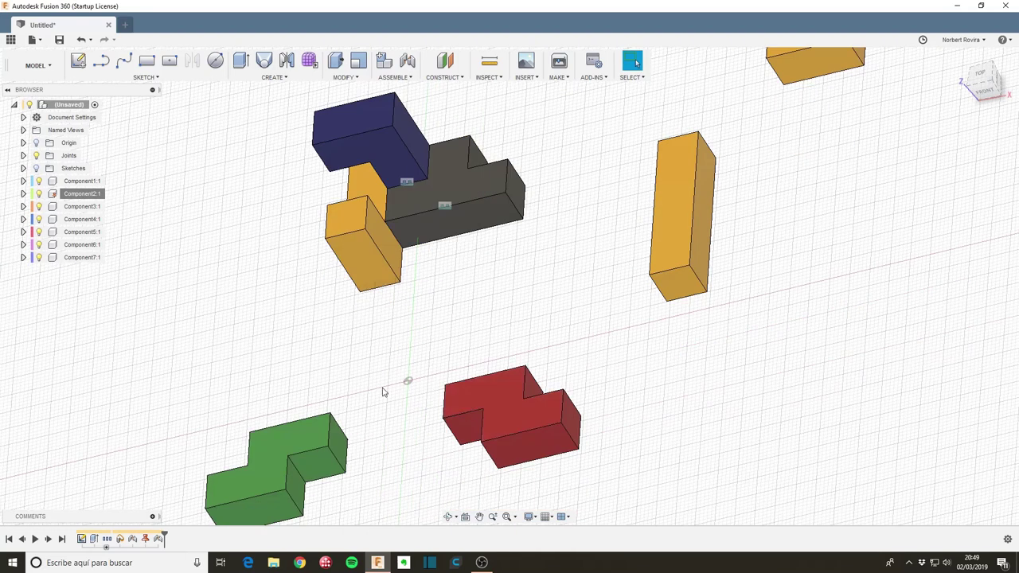
{"action": "middle_click_drag", "start_coordinate": [384, 391], "coordinate": [423, 417], "text": "shift"}
{"action": "key", "text": "j"}
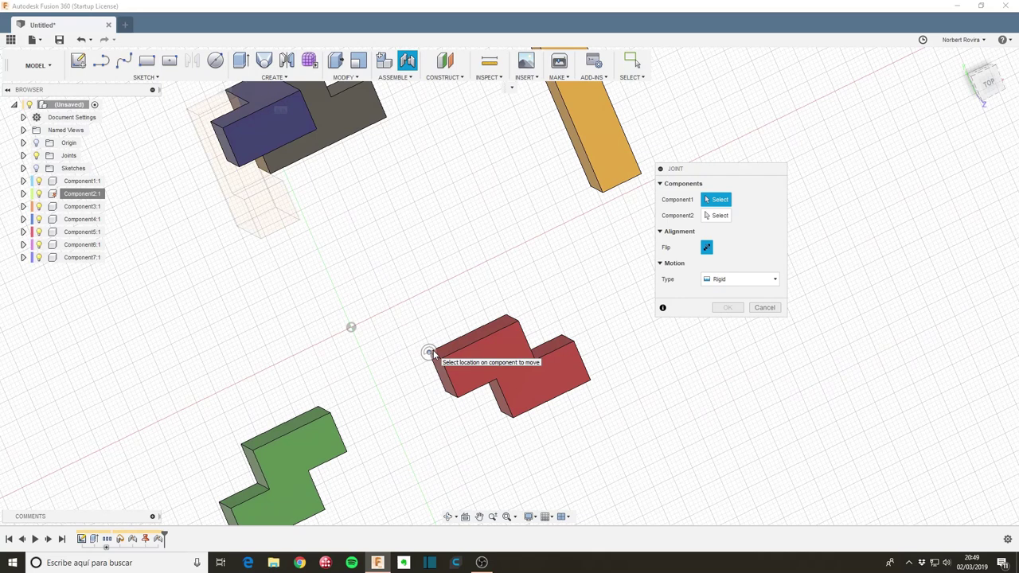
{"action": "left_click", "coordinate": [430, 353]}
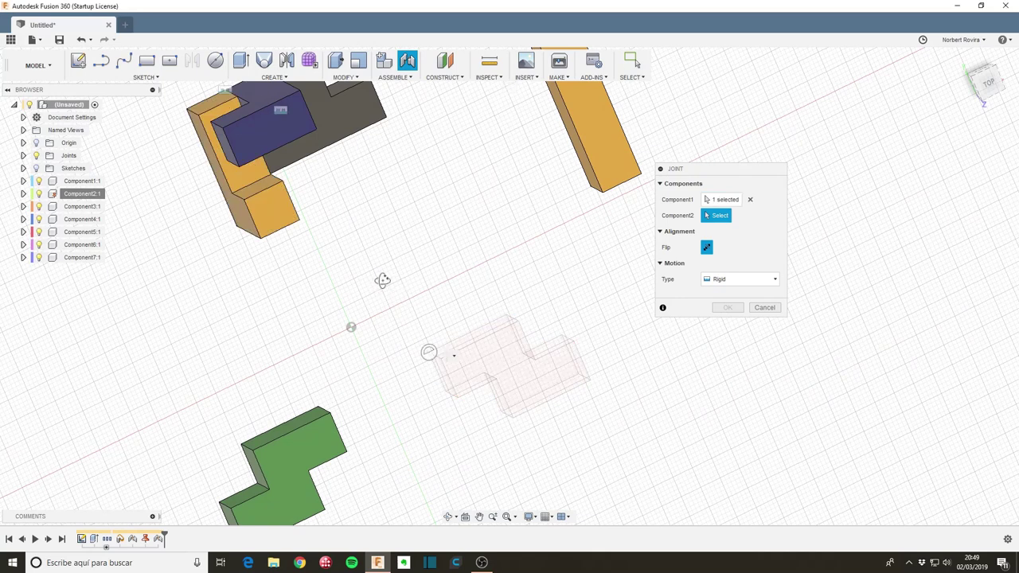
{"action": "middle_click_drag", "start_coordinate": [382, 277], "coordinate": [379, 359], "text": "shift"}
{"action": "left_click", "coordinate": [354, 266]}
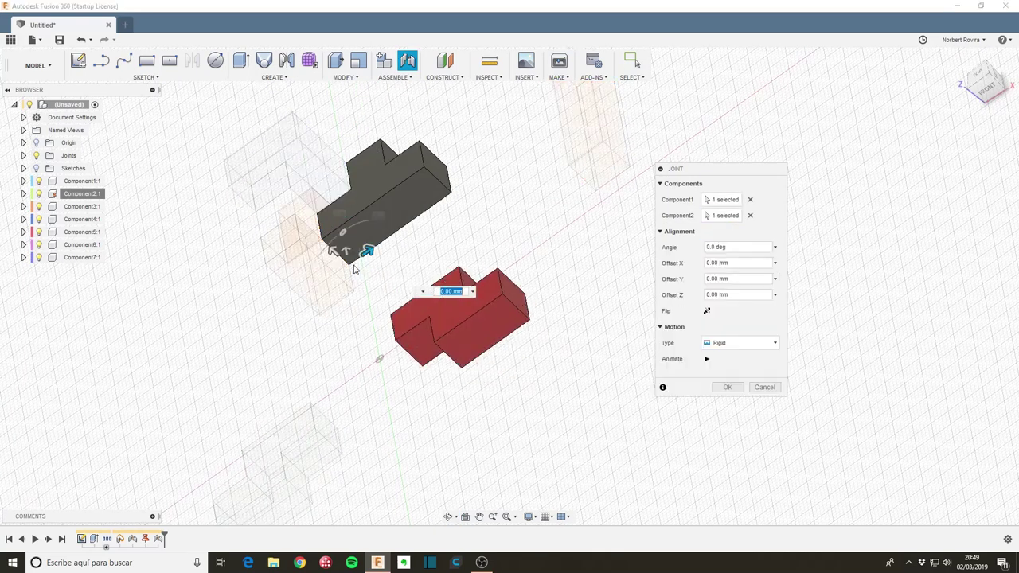
{"action": "left_click", "coordinate": [728, 387]}
Step: Start a rigid joint for the green piece, picking its lower end corner as the location on the component to move
{"action": "middle_click_drag", "start_coordinate": [519, 354], "coordinate": [535, 256], "text": "shift"}
{"action": "scroll", "coordinate": [504, 291], "scroll_direction": "down", "scroll_amount": 2}
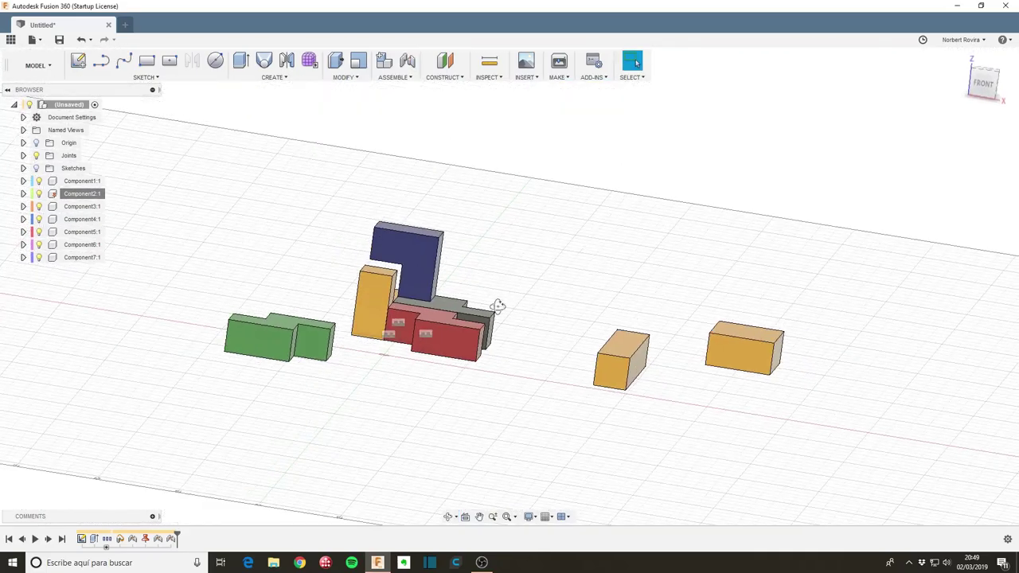
{"action": "middle_click_drag", "start_coordinate": [497, 306], "coordinate": [476, 360], "text": "shift"}
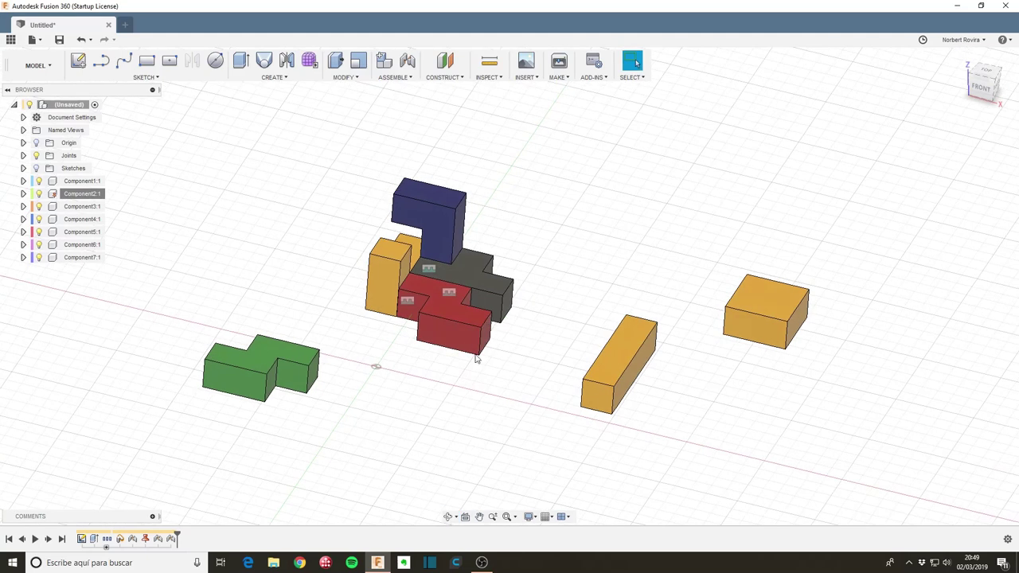
{"action": "key", "text": "j"}
{"action": "left_click", "coordinate": [315, 381]}
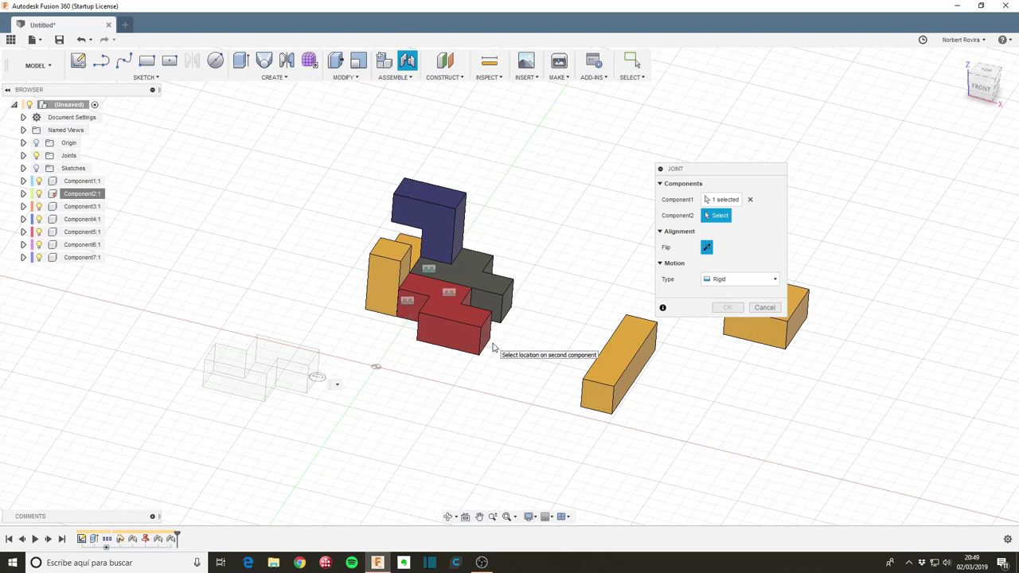
{"action": "left_click", "coordinate": [756, 331]}
{"action": "left_click", "coordinate": [727, 307]}
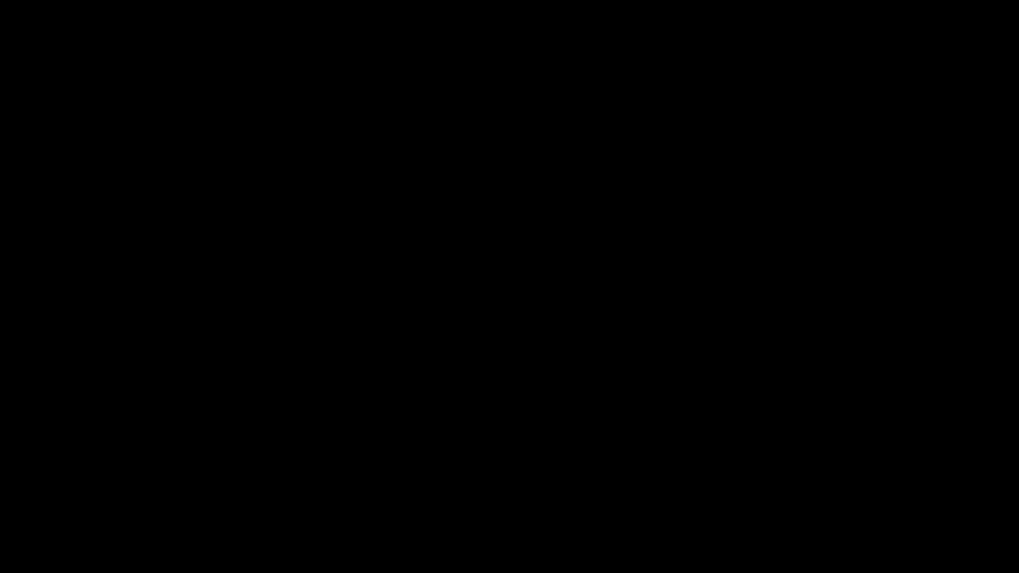